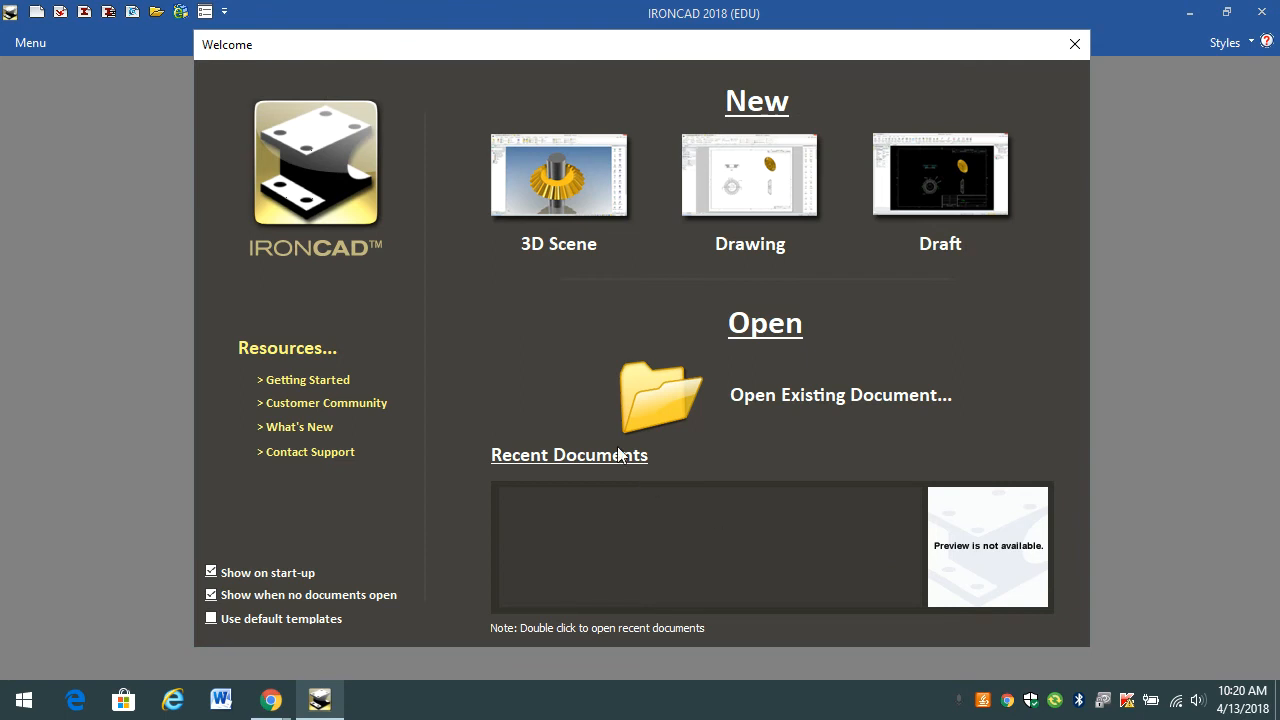
# Create a new 3D scene from the metric Blue template
pyautogui.click(558, 206)
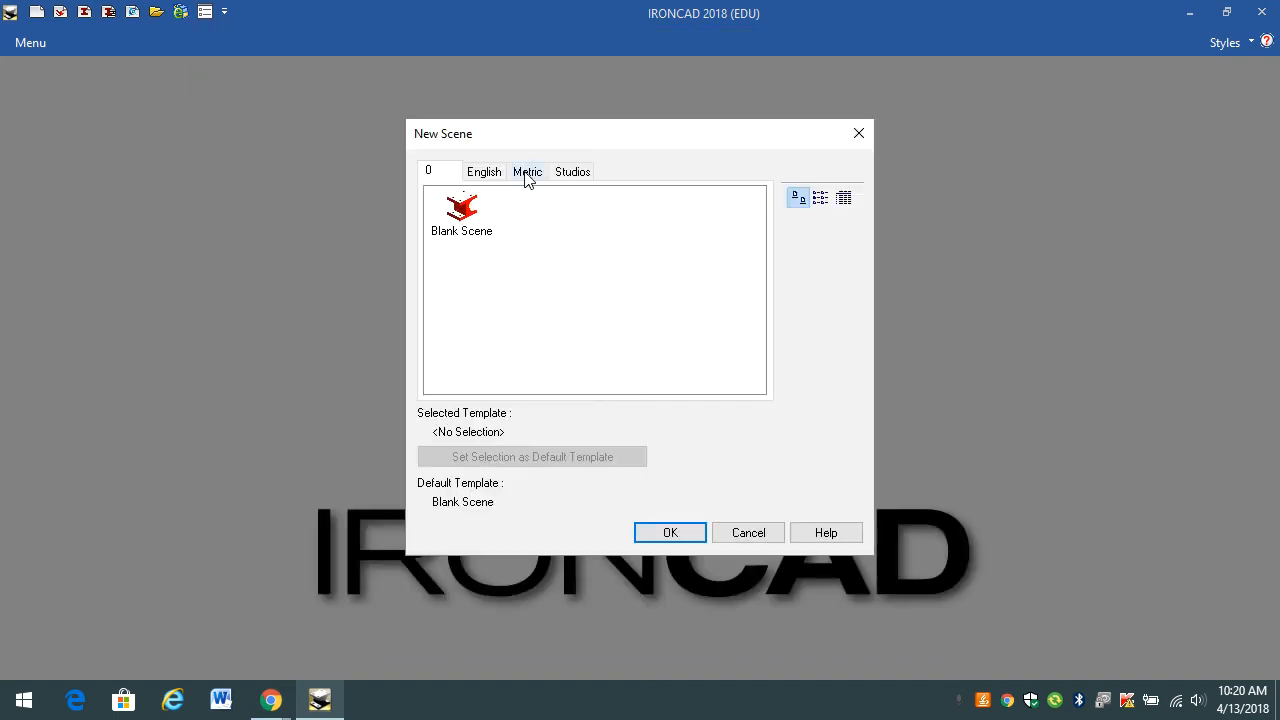
pyautogui.click(527, 173)
pyautogui.click(462, 290)
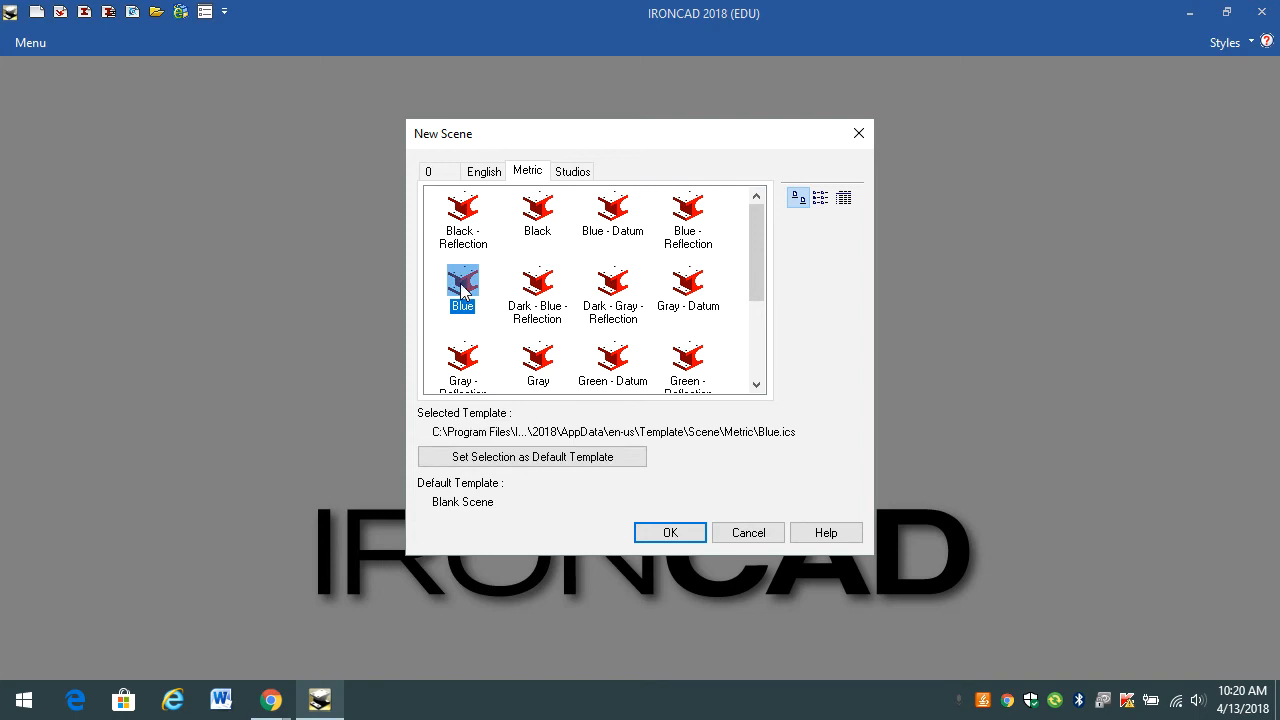
pyautogui.click(671, 533)
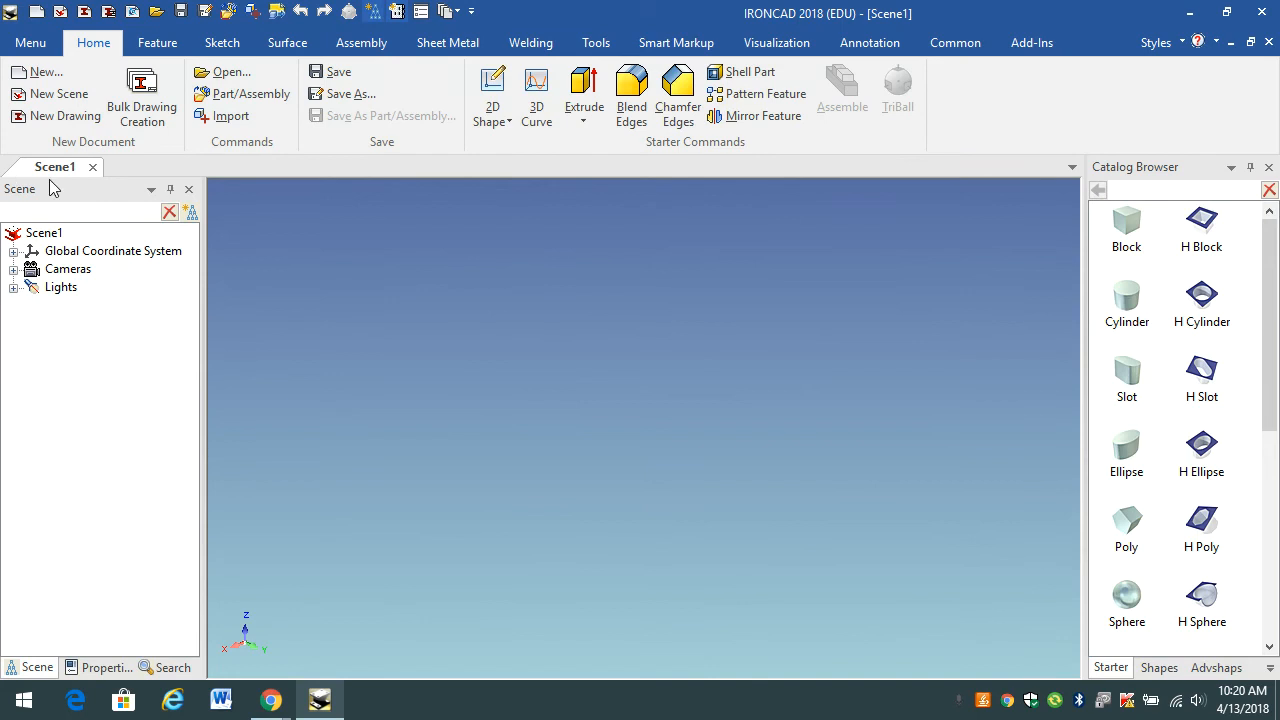
# Close the Catalog Browser and display it again
pyautogui.click(1269, 167)
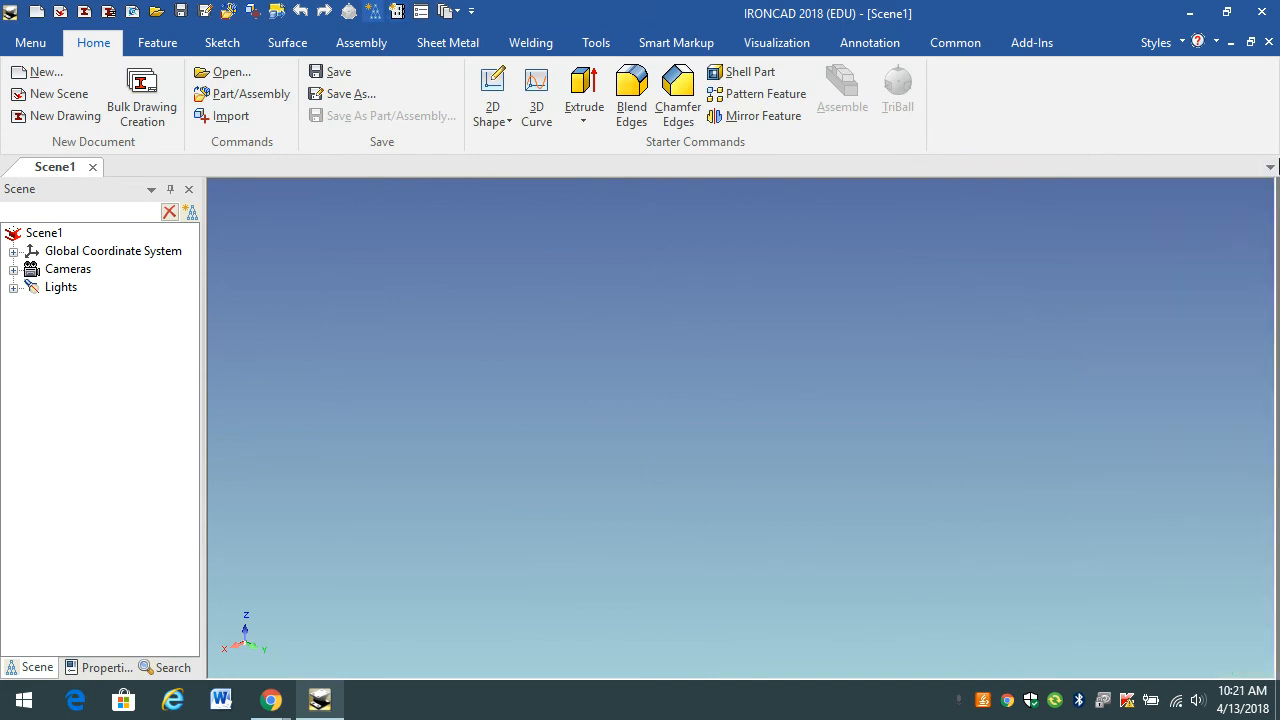
pyautogui.click(960, 46)
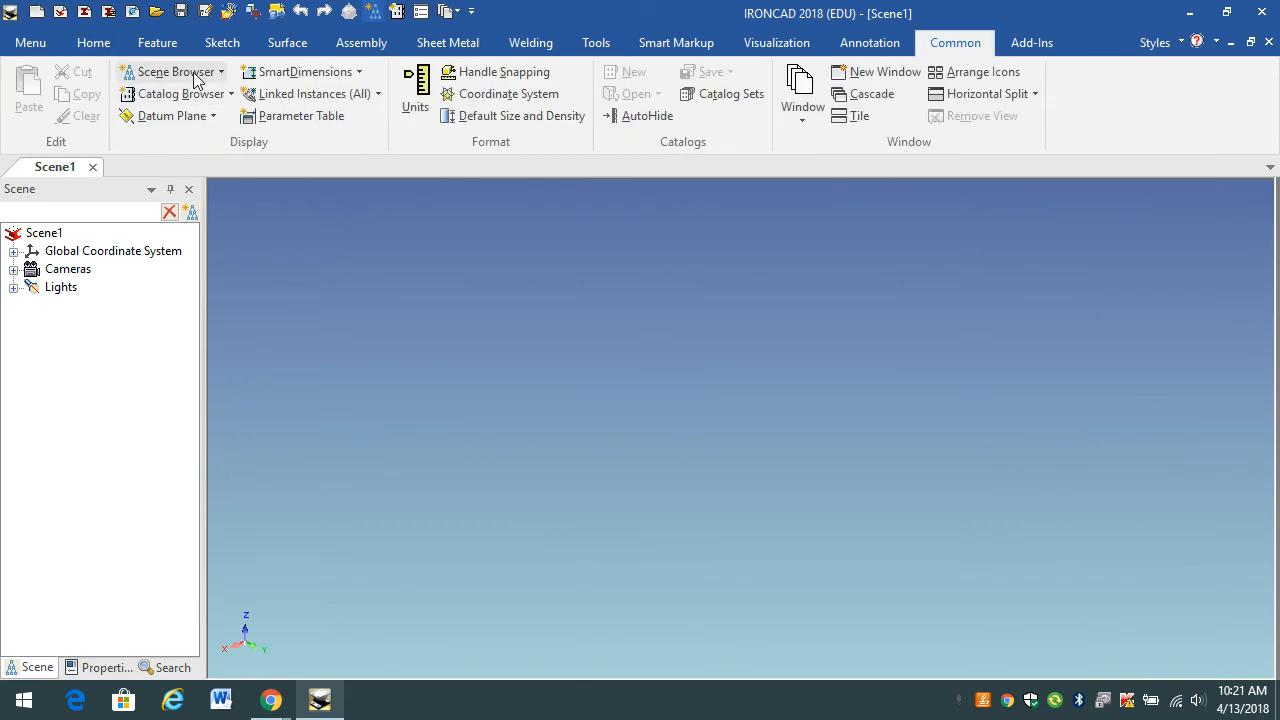
pyautogui.click(229, 95)
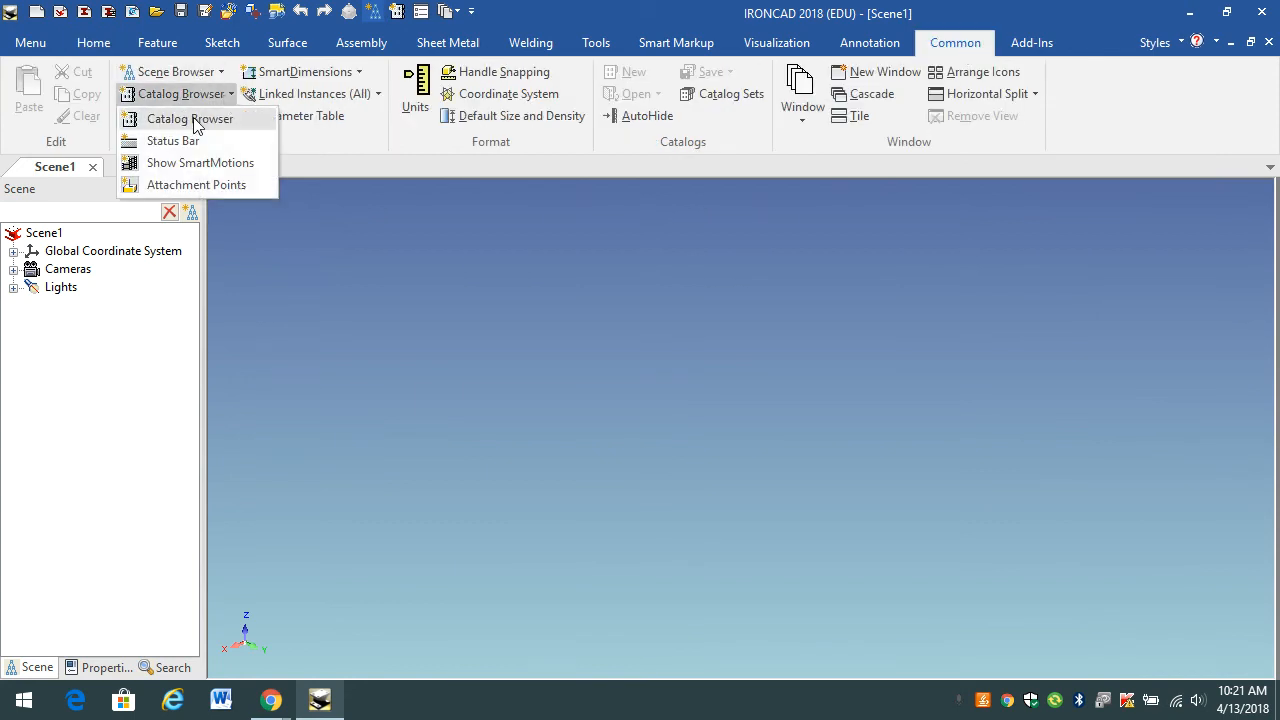
pyautogui.click(192, 121)
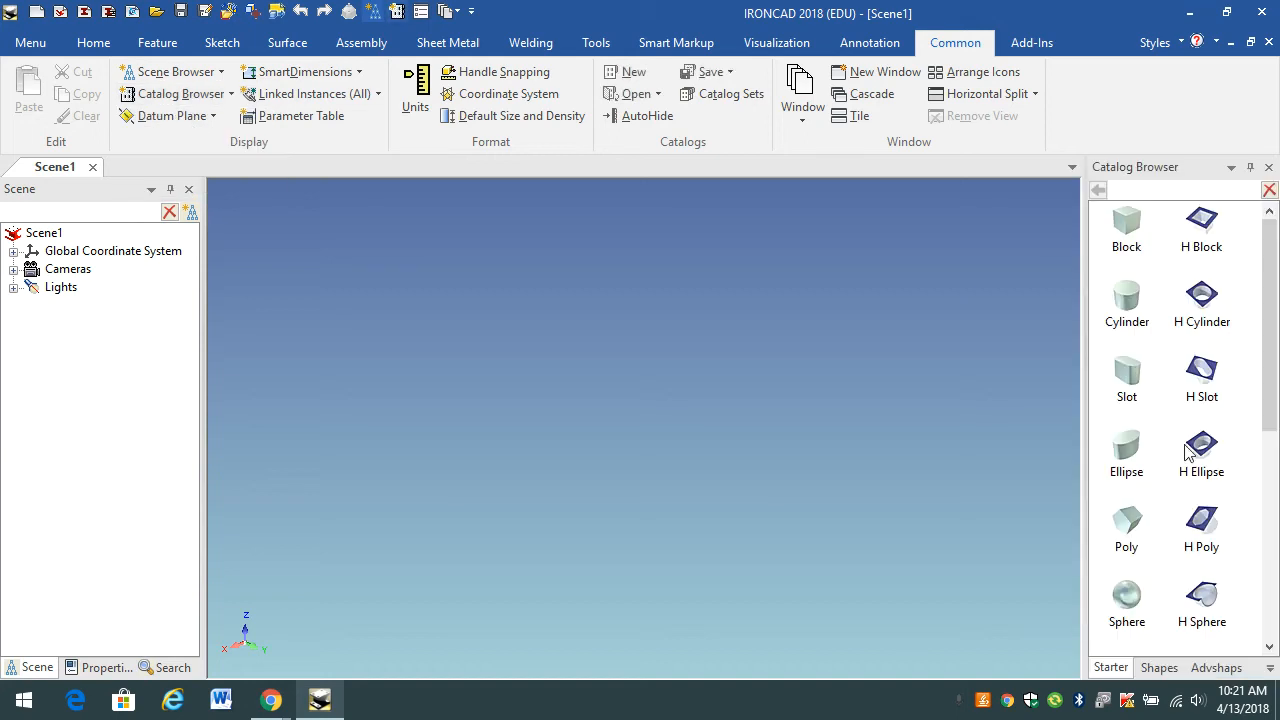
# Place a Block shape from the catalog in the scene and check the dimensioned part drawings in the Google Slides presentation
pyautogui.moveTo(833, 364); pyautogui.dragTo(664, 406)
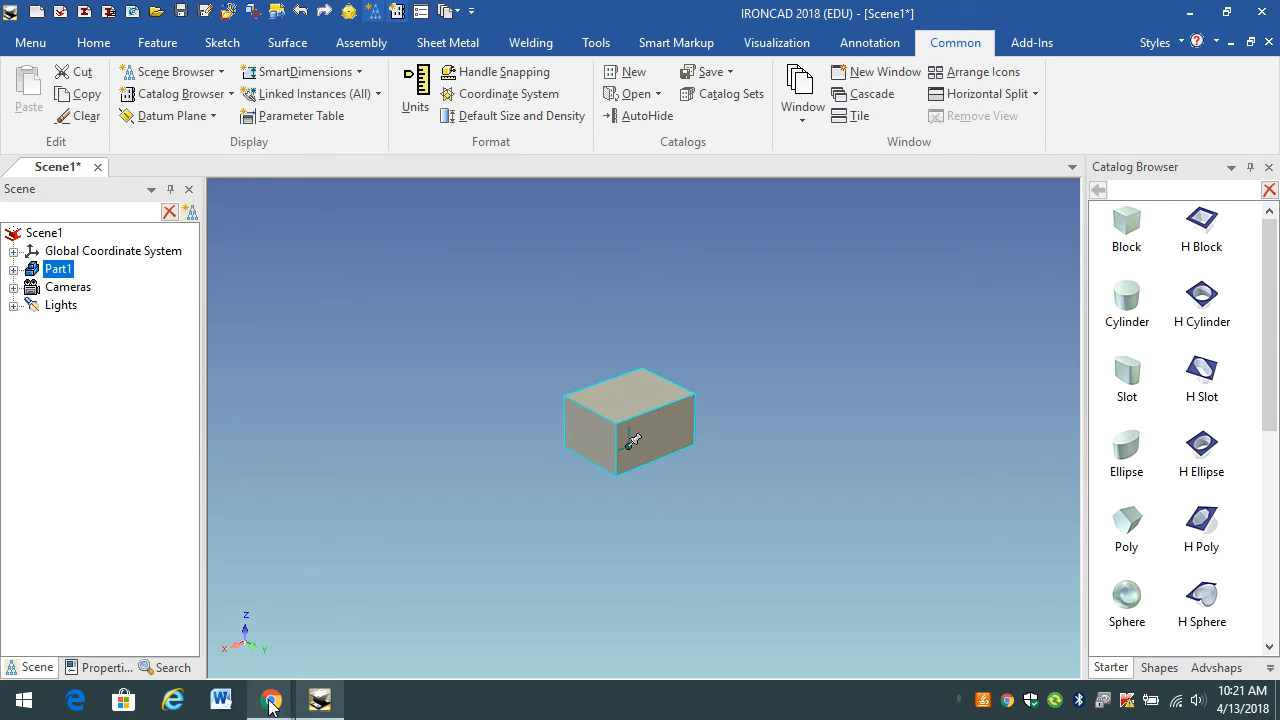
pyautogui.moveTo(270, 706)
pyautogui.click(378, 610)
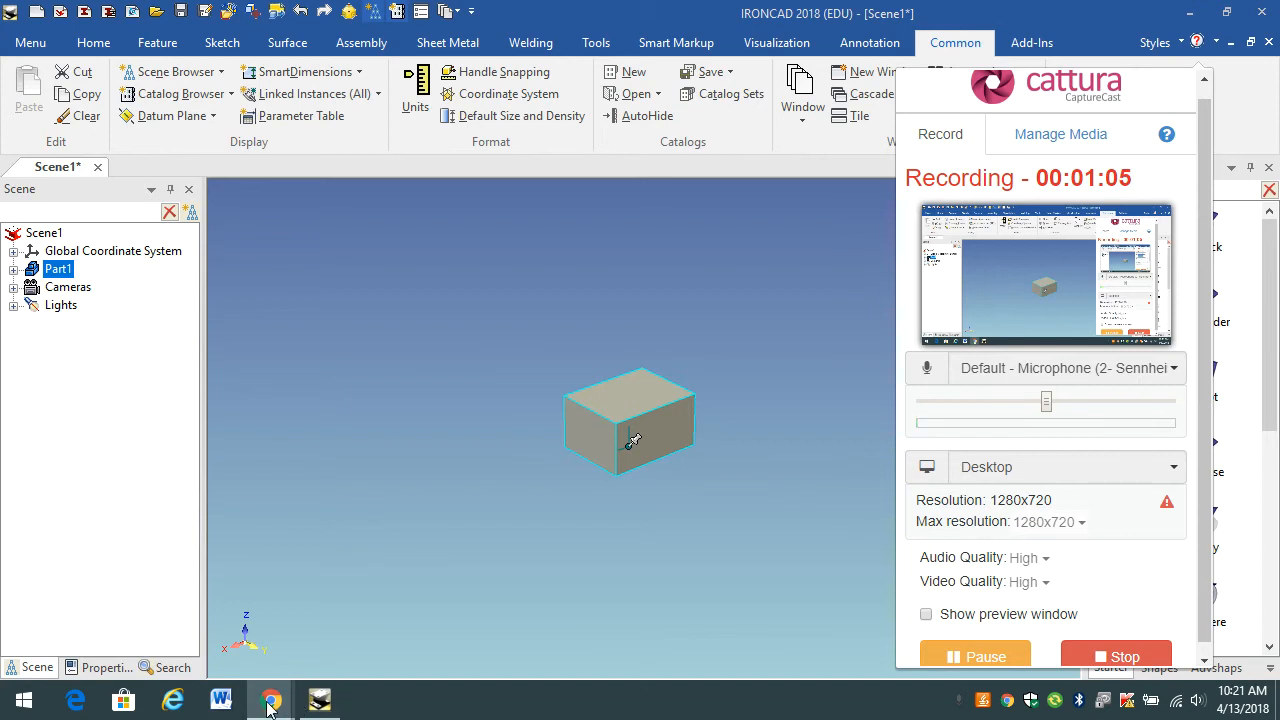
pyautogui.moveTo(268, 702)
pyautogui.click(181, 632)
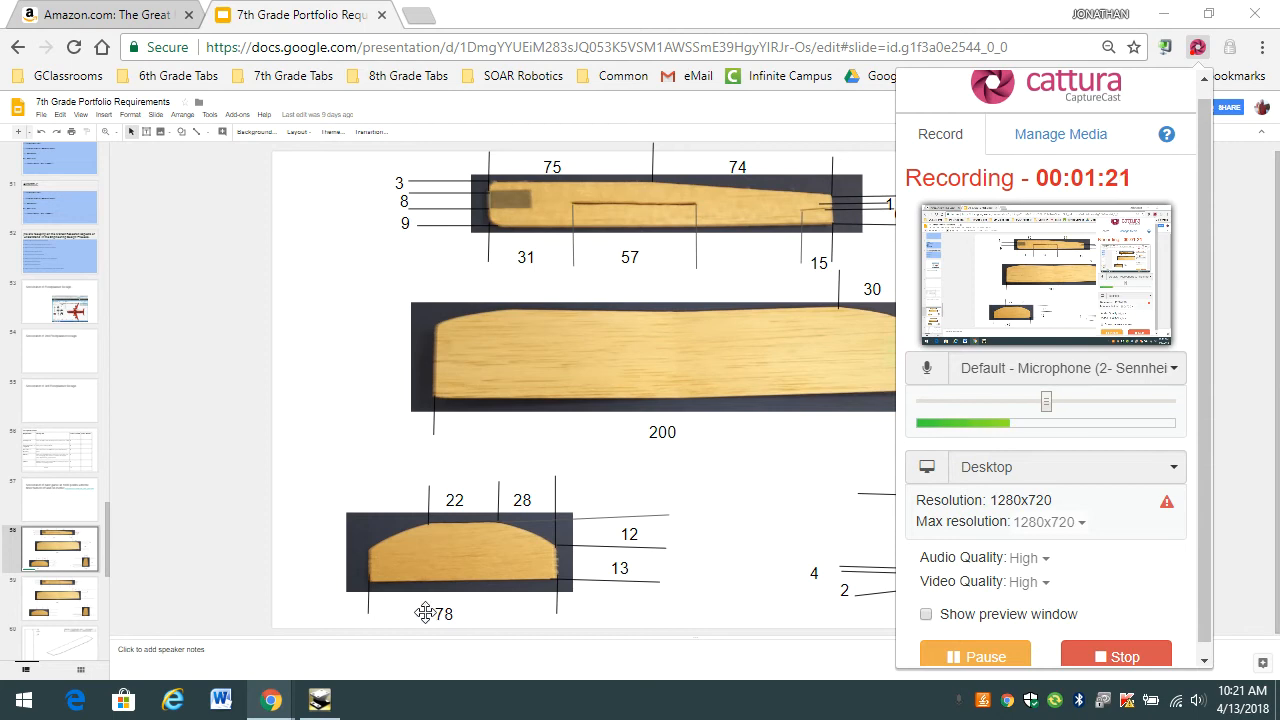
pyautogui.click(1162, 16)
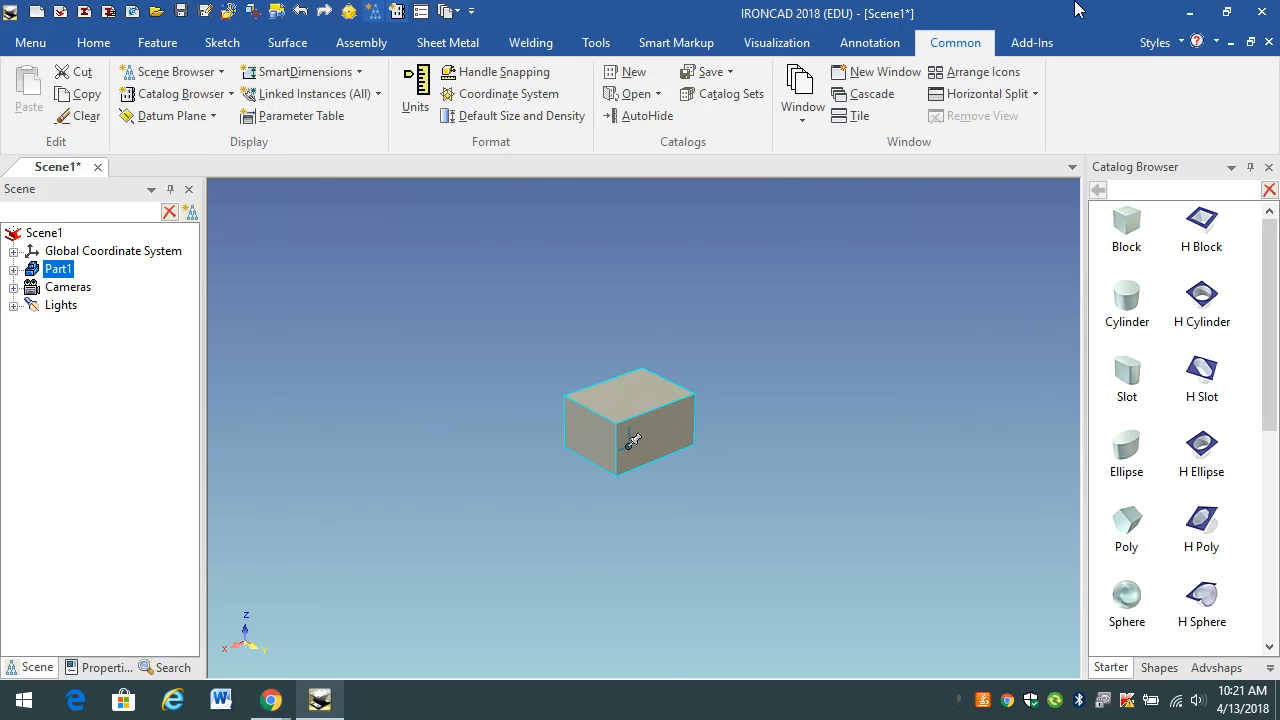
# Resize the block to length 25, width 78 and height 1 mm through its sizebox
pyautogui.click(636, 398)
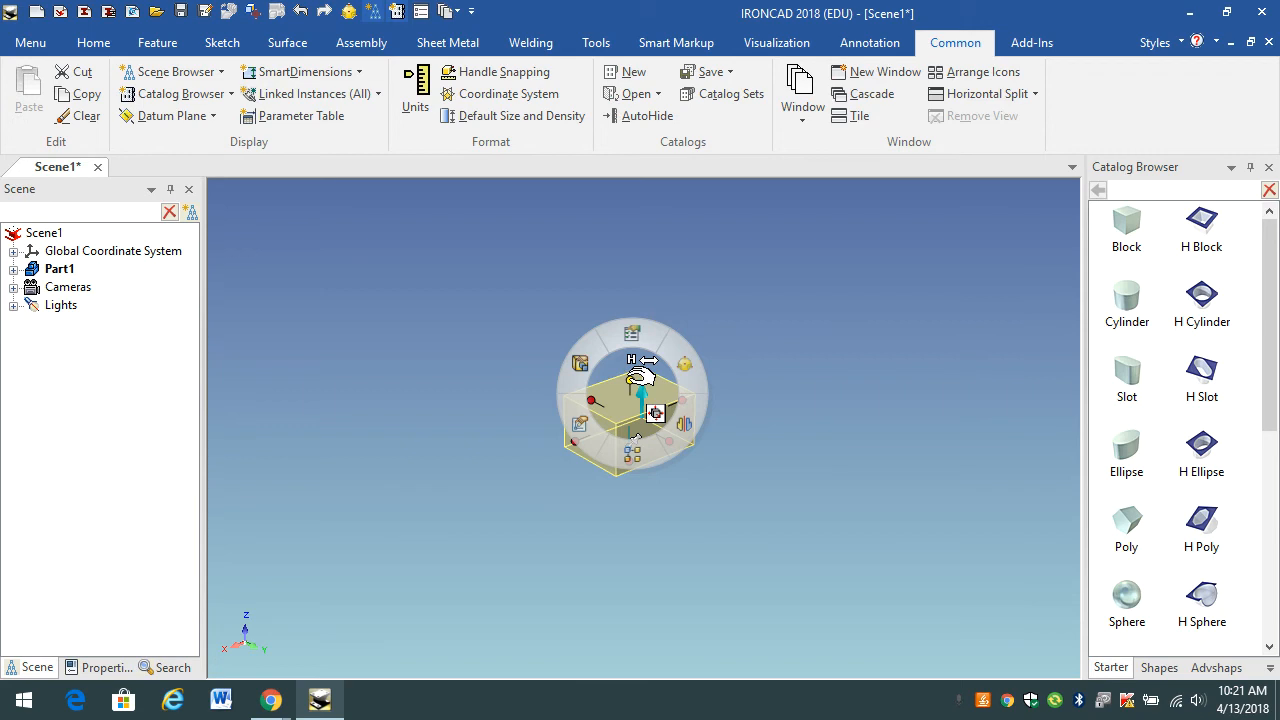
pyautogui.rightClick(632, 380)
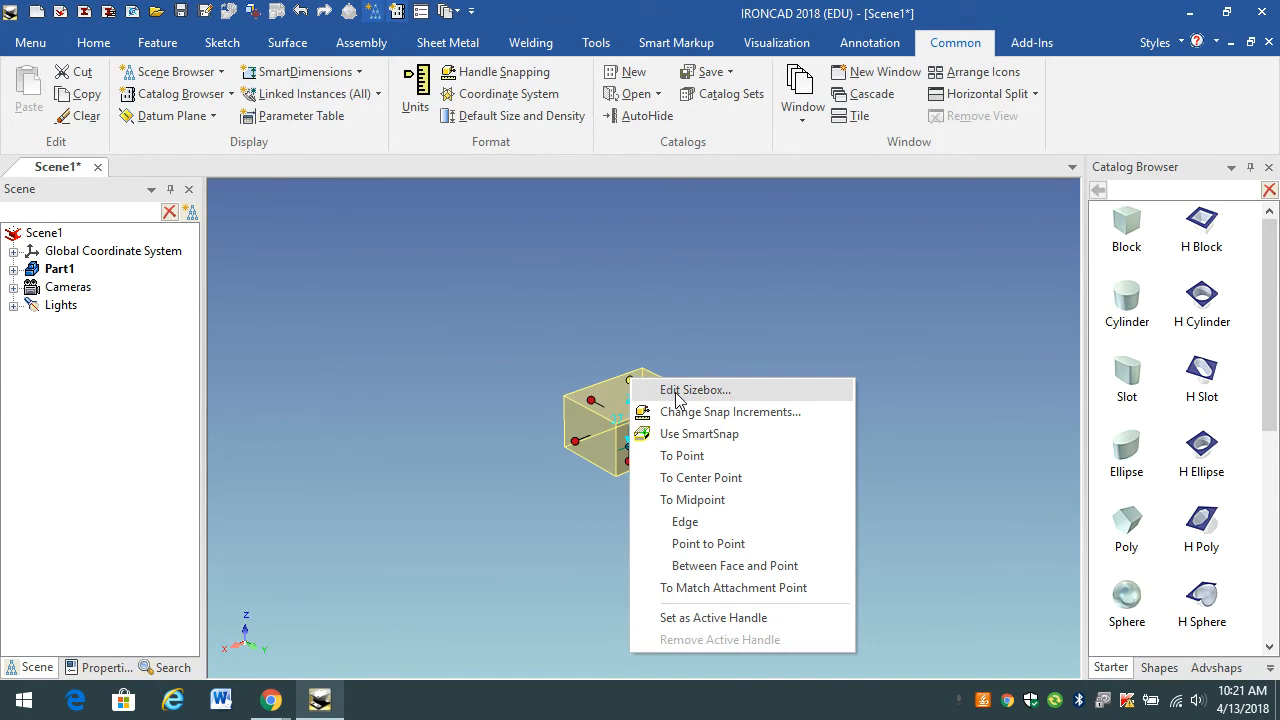
pyautogui.click(676, 390)
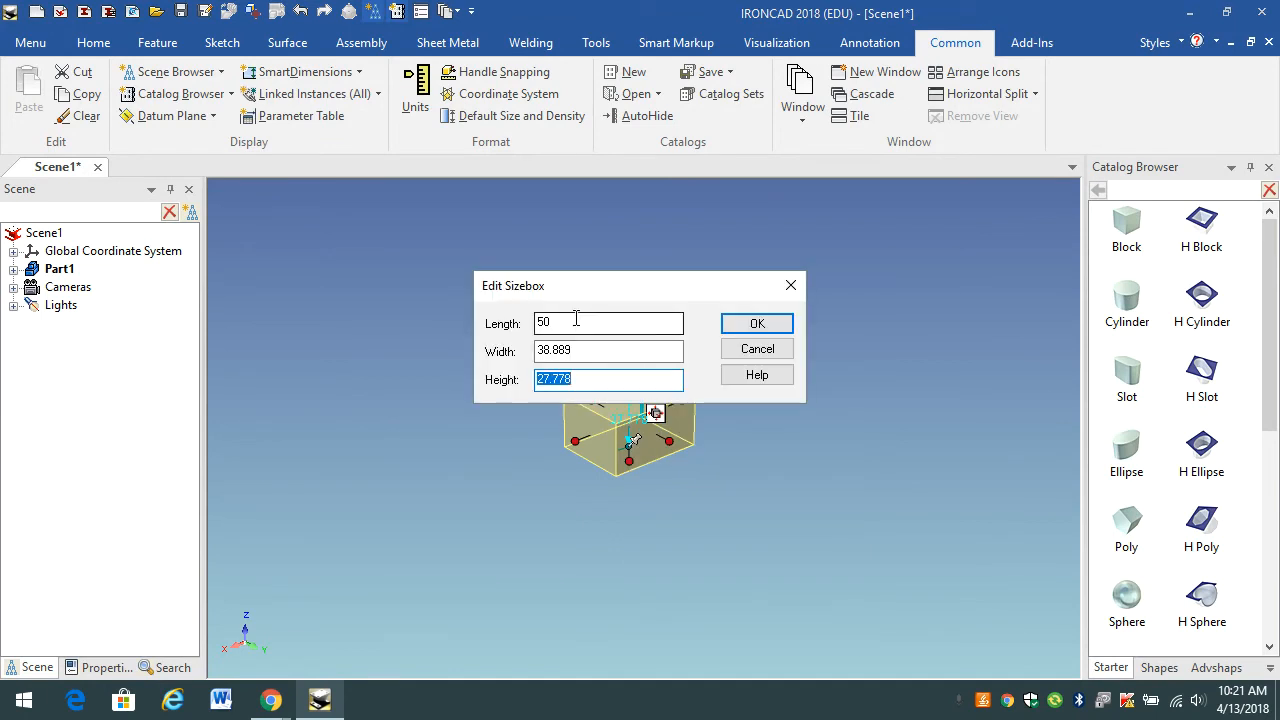
pyautogui.moveTo(572, 325); pyautogui.dragTo(530, 330)
pyautogui.write('25')
pyautogui.moveTo(587, 350); pyautogui.dragTo(523, 350)
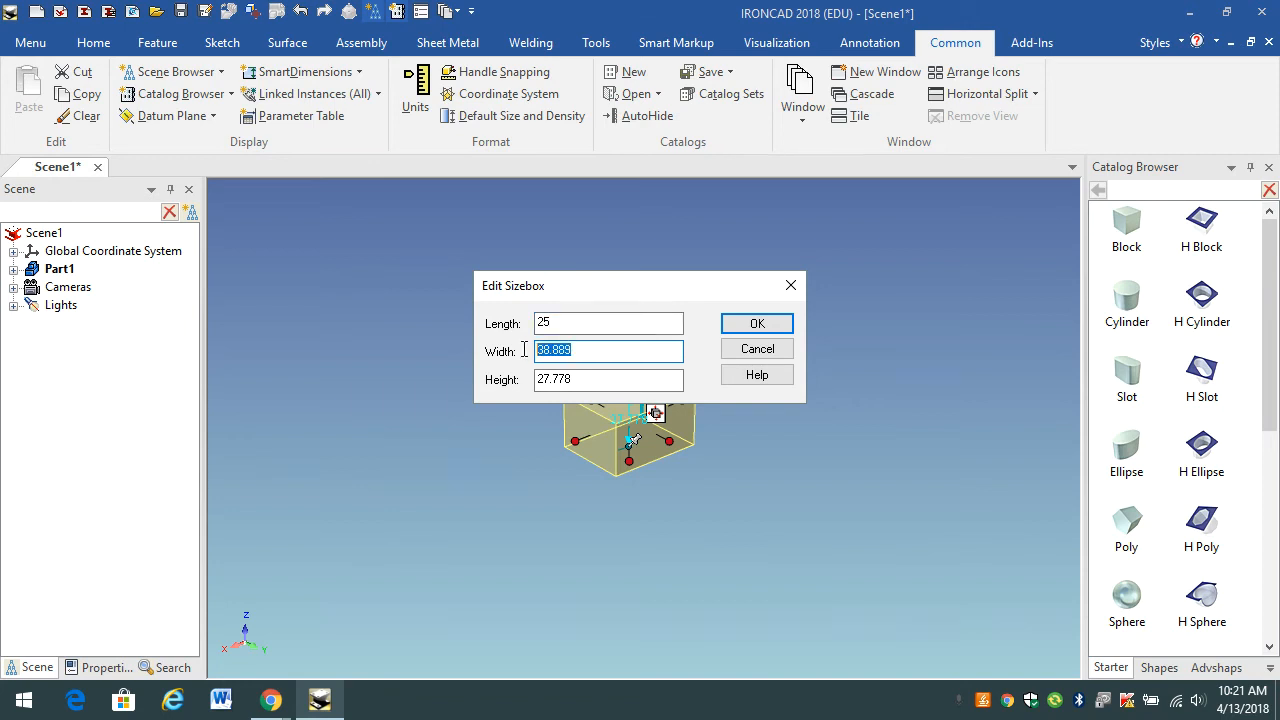
pyautogui.write('78')
pyautogui.moveTo(580, 379); pyautogui.dragTo(517, 390)
pyautogui.write('1')
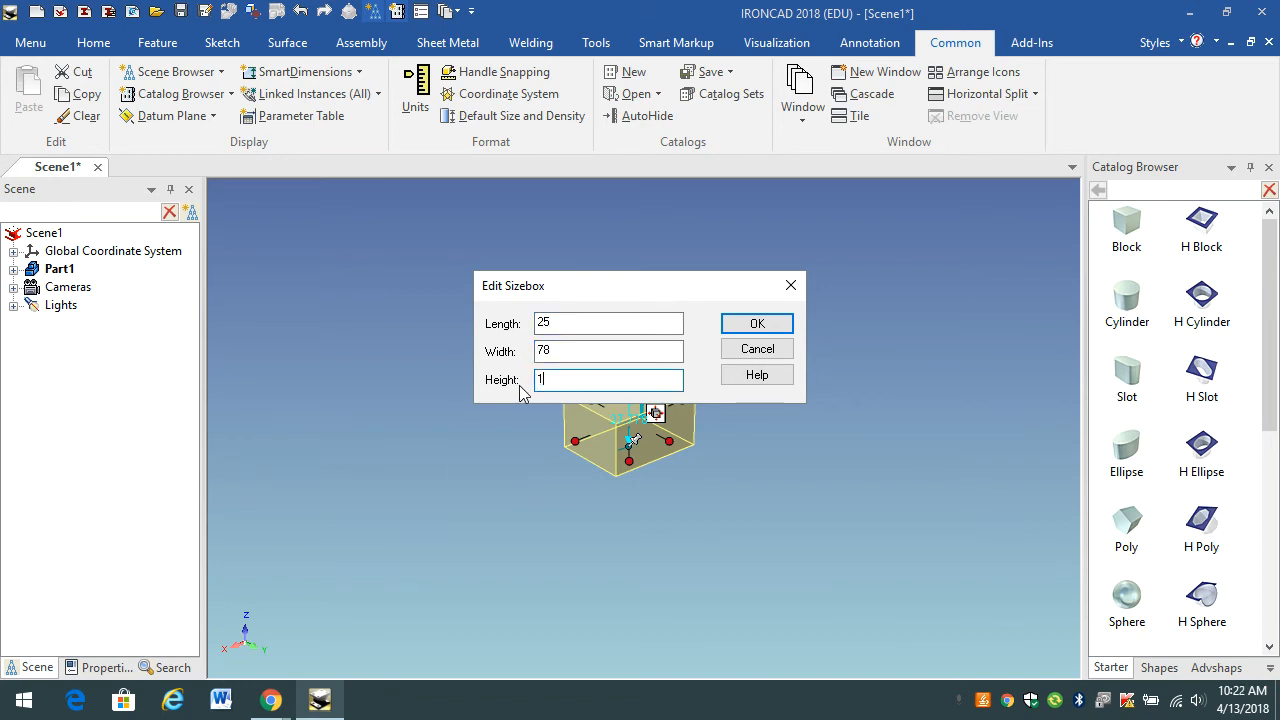
pyautogui.click(753, 326)
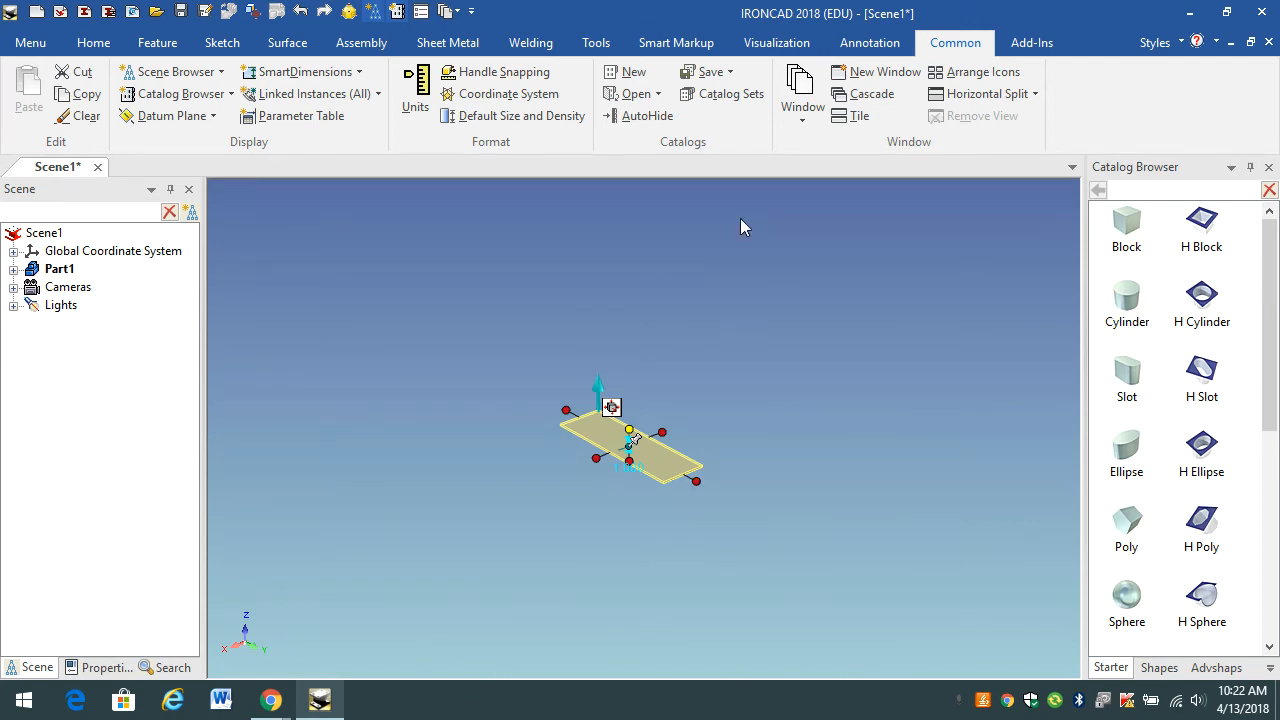
# Display the status bar and view the block from the top, fitted to the scene
pyautogui.click(230, 96)
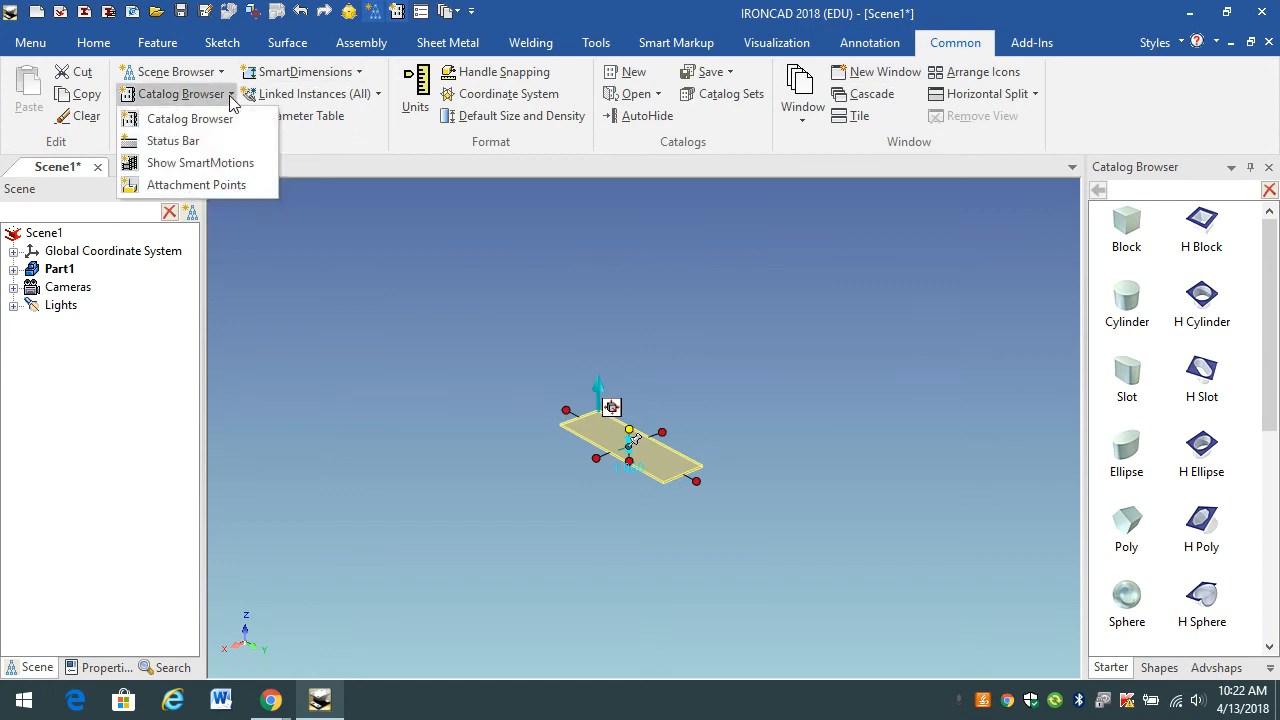
pyautogui.click(155, 141)
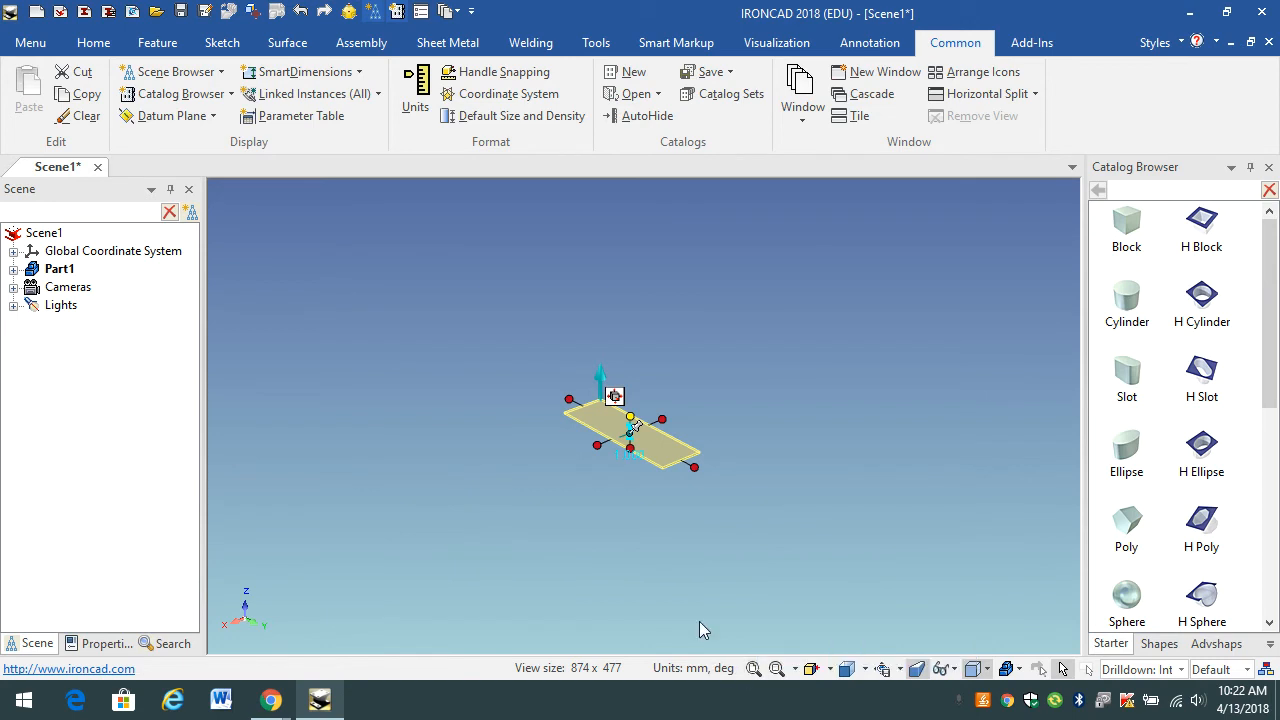
pyautogui.click(755, 670)
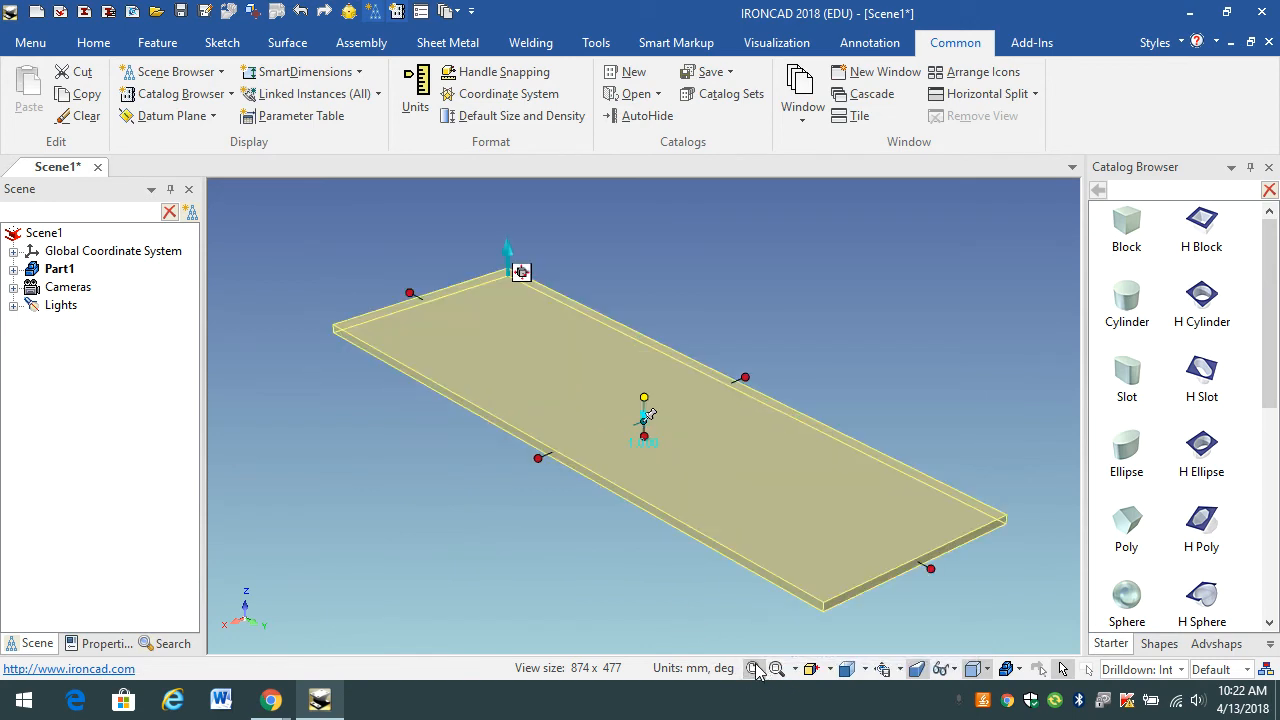
pyautogui.click(866, 670)
pyautogui.click(893, 465)
pyautogui.click(753, 668)
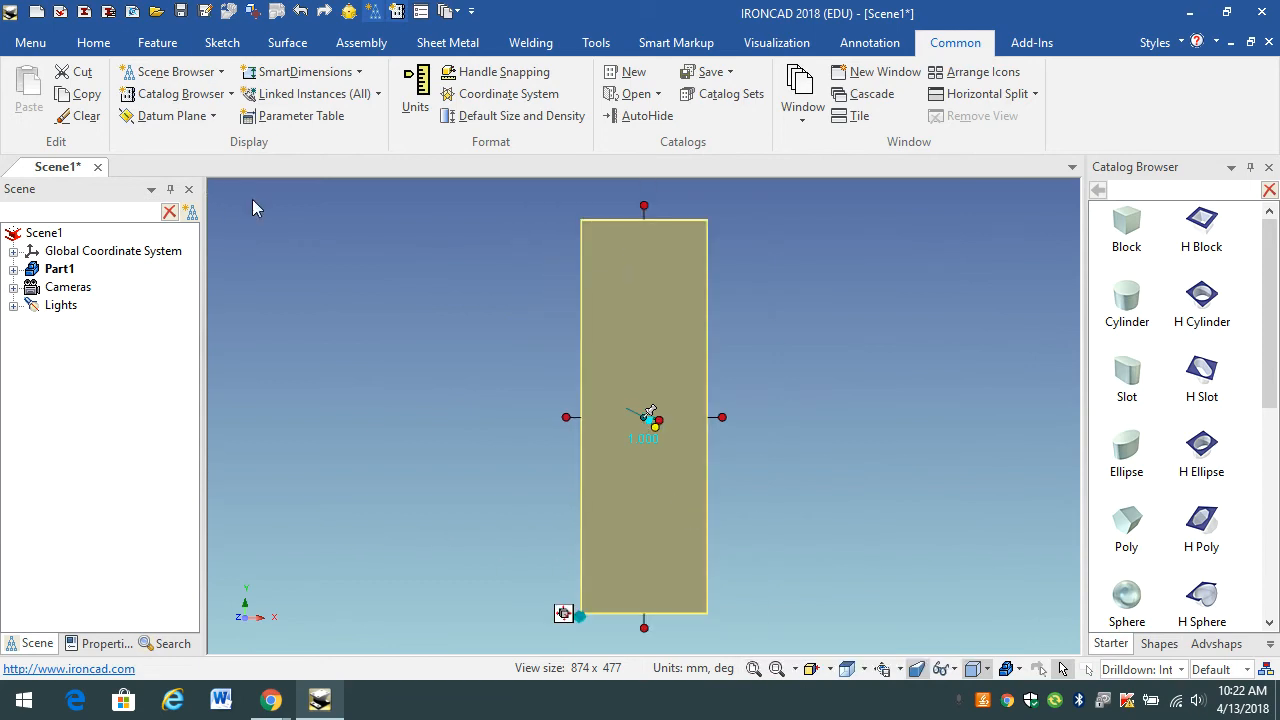
# Start a solid extrusion sketch centred on the block's large face that removes material, continuing without changing the drawing grid
pyautogui.click(155, 45)
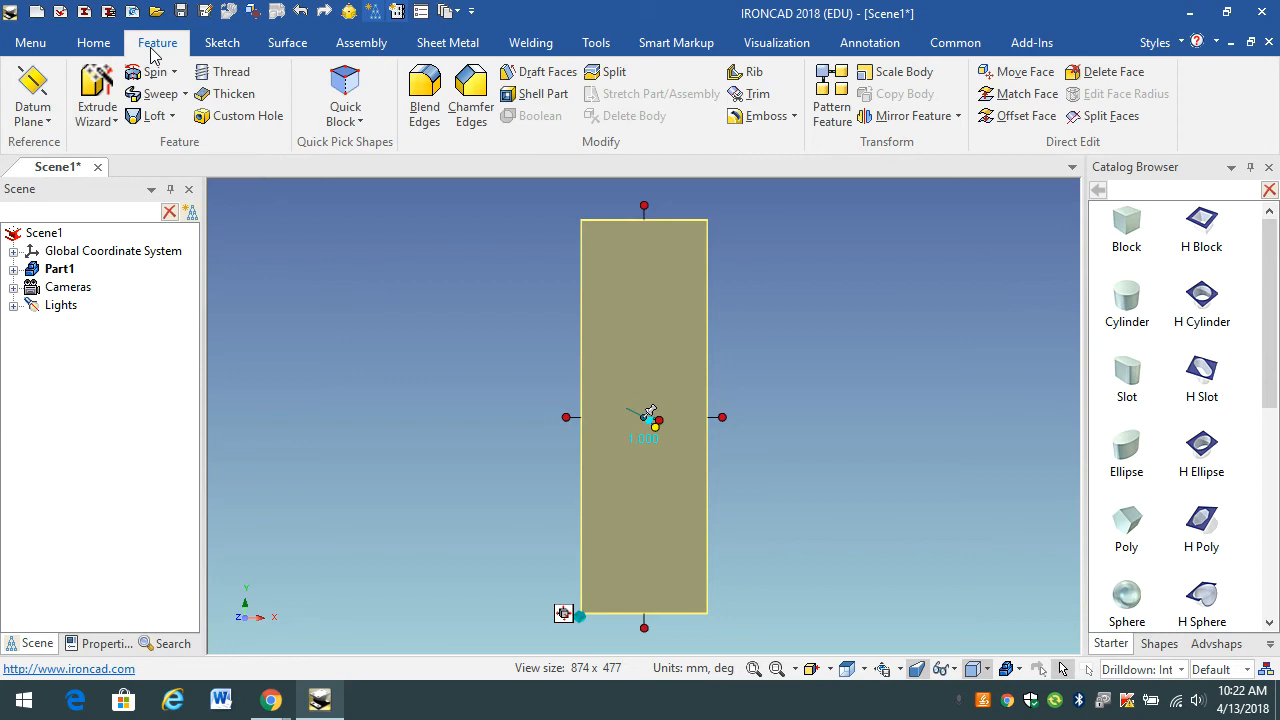
pyautogui.click(106, 97)
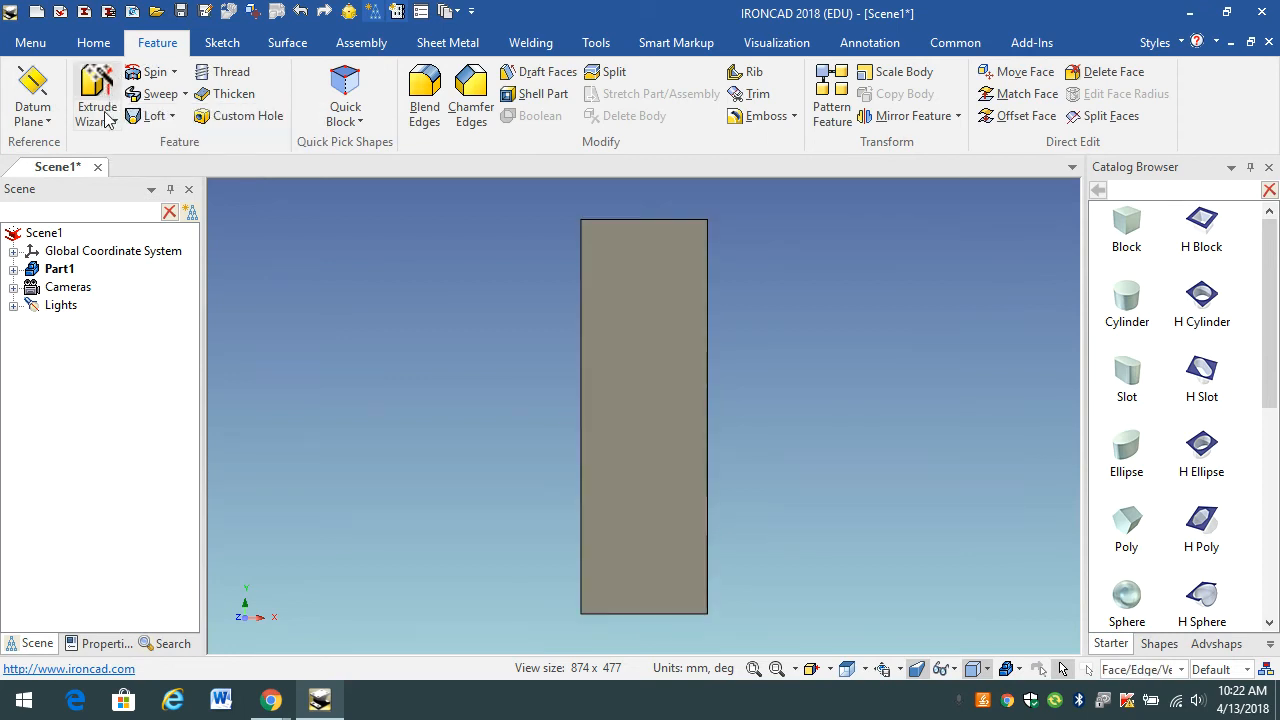
pyautogui.click(645, 418)
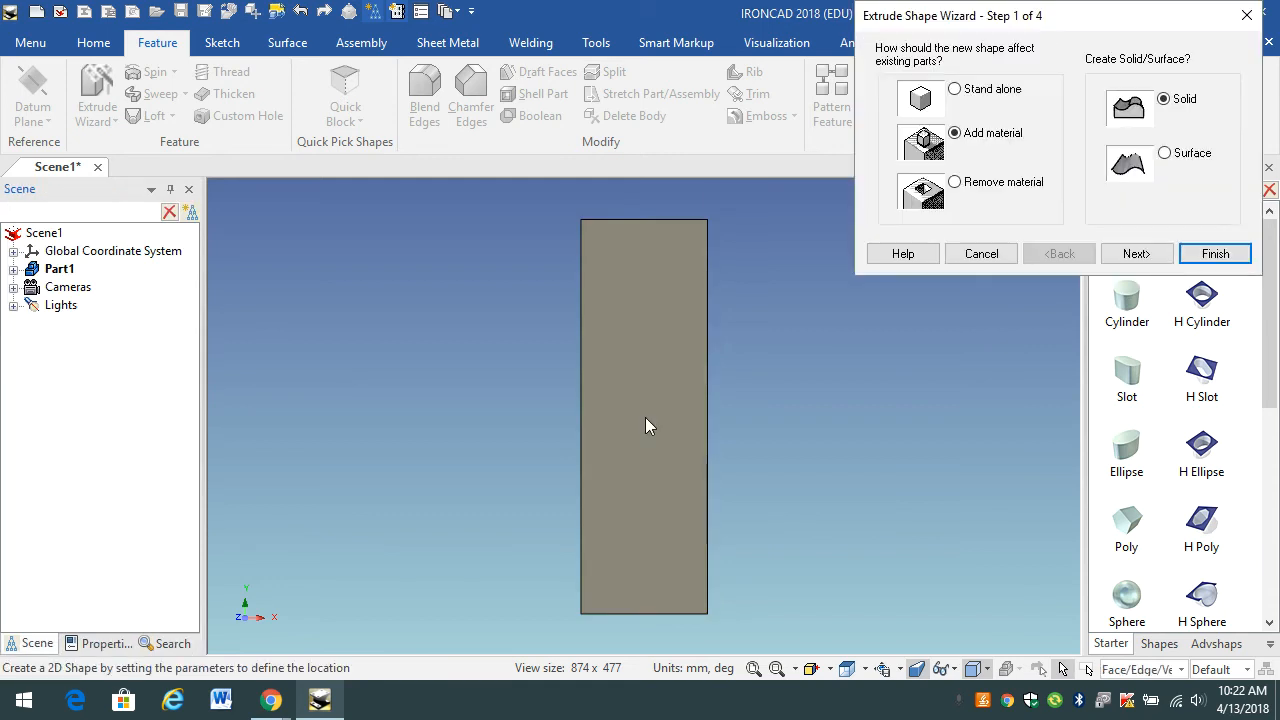
pyautogui.click(955, 182)
pyautogui.click(1212, 256)
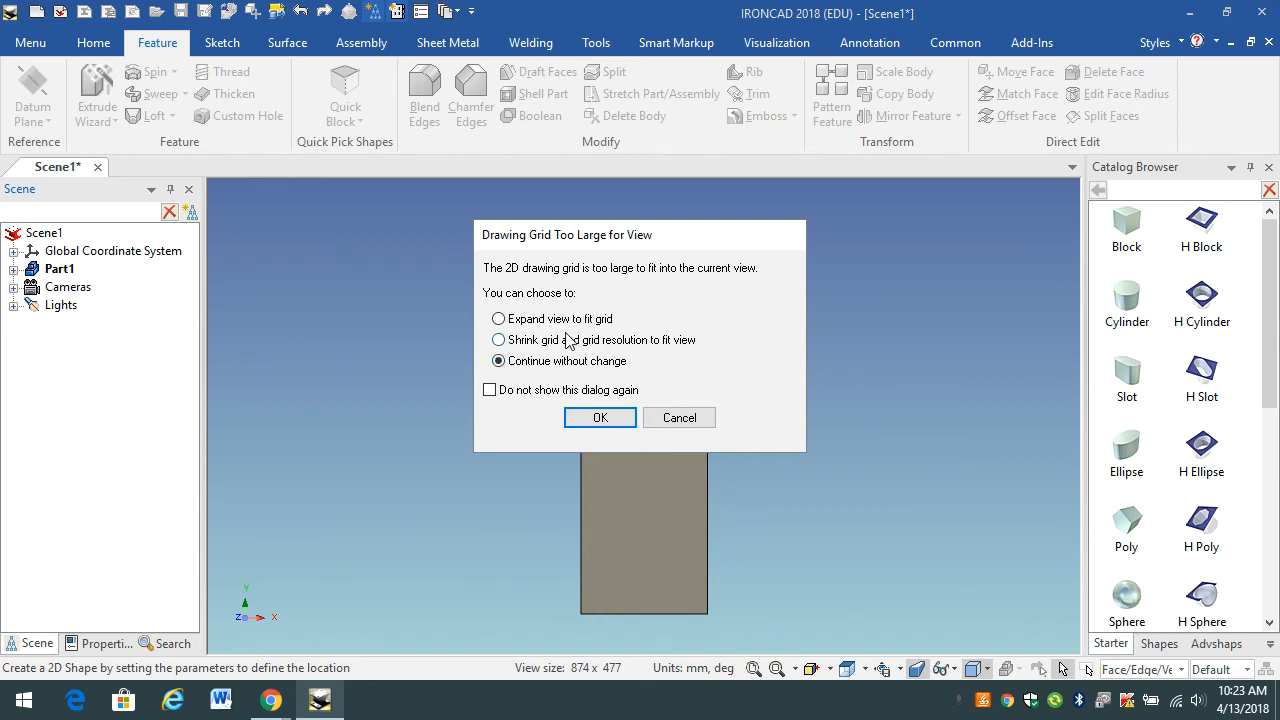
pyautogui.click(600, 418)
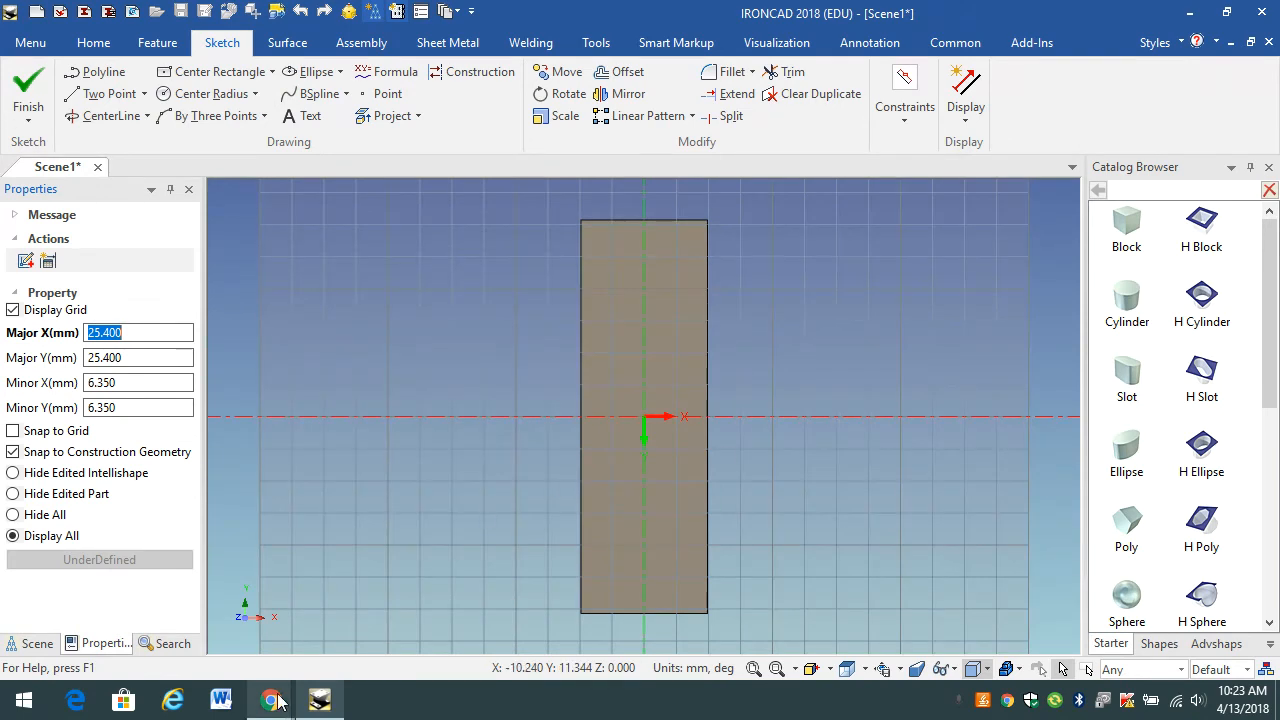
# Consult the dimensioned slide and sketch a 12 mm two-point line from the block's upper right corner along its short upper edge
pyautogui.moveTo(275, 705)
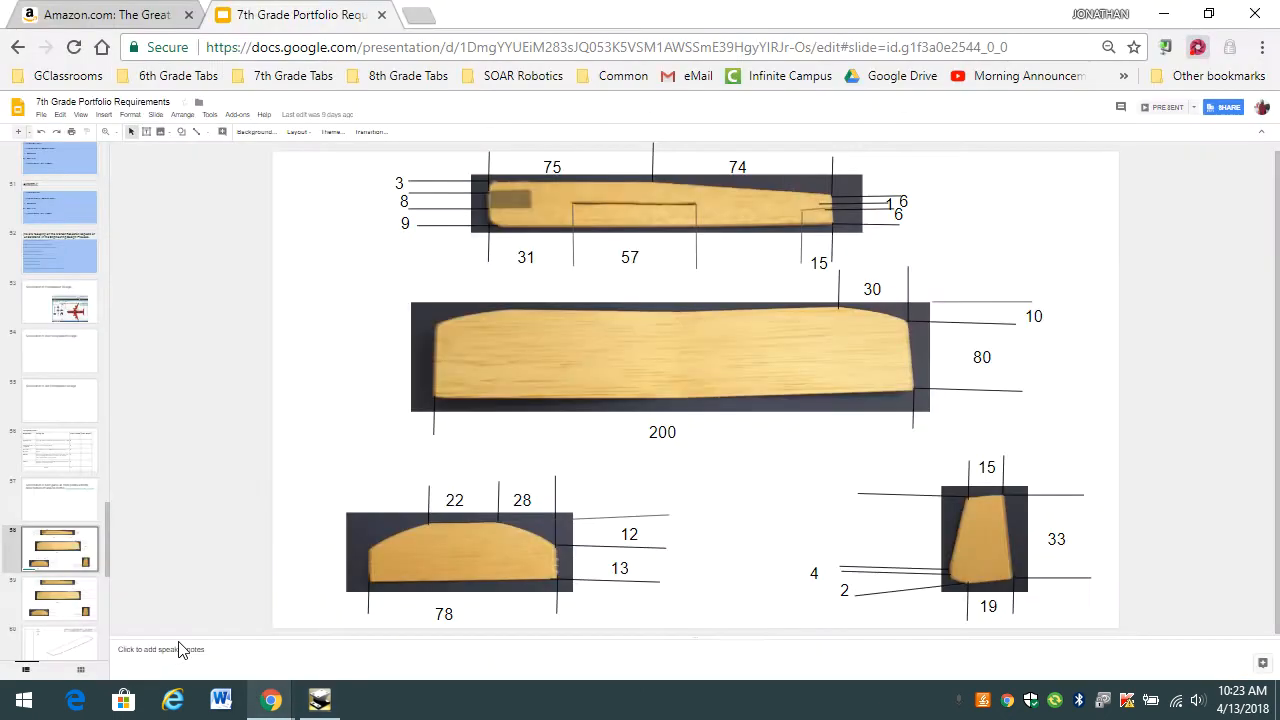
pyautogui.click(205, 640)
pyautogui.click(1169, 12)
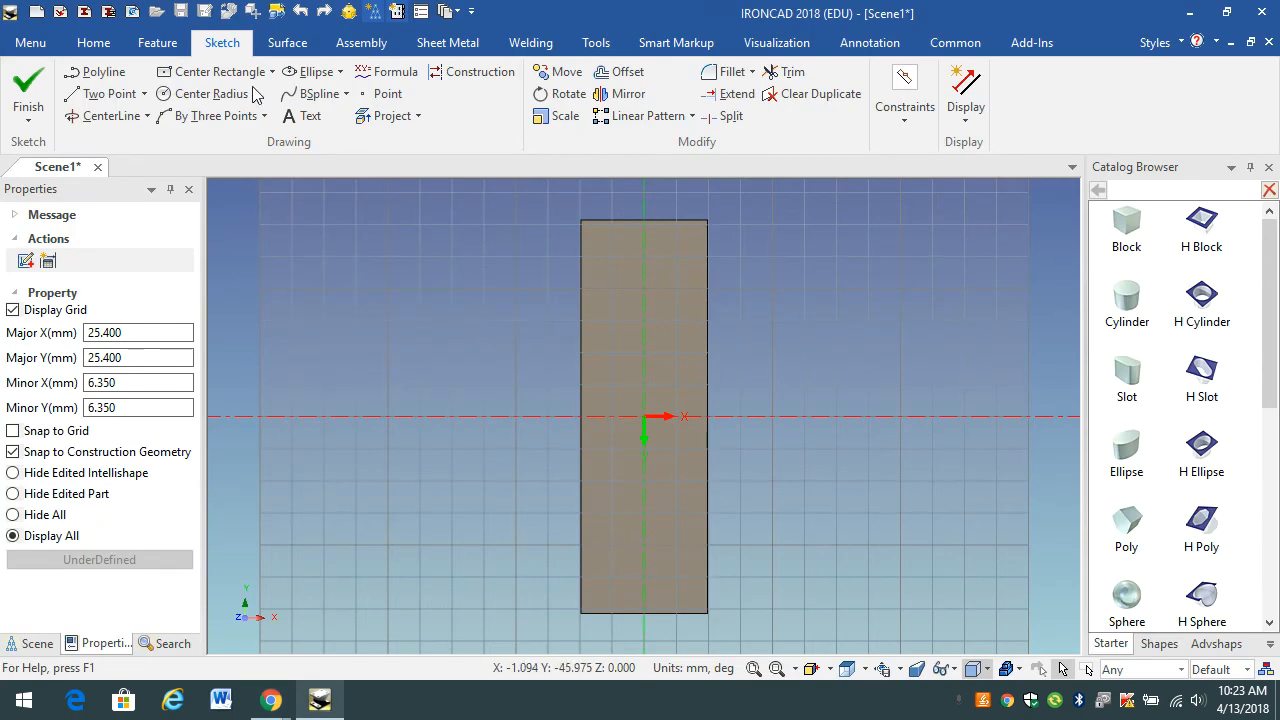
pyautogui.click(124, 99)
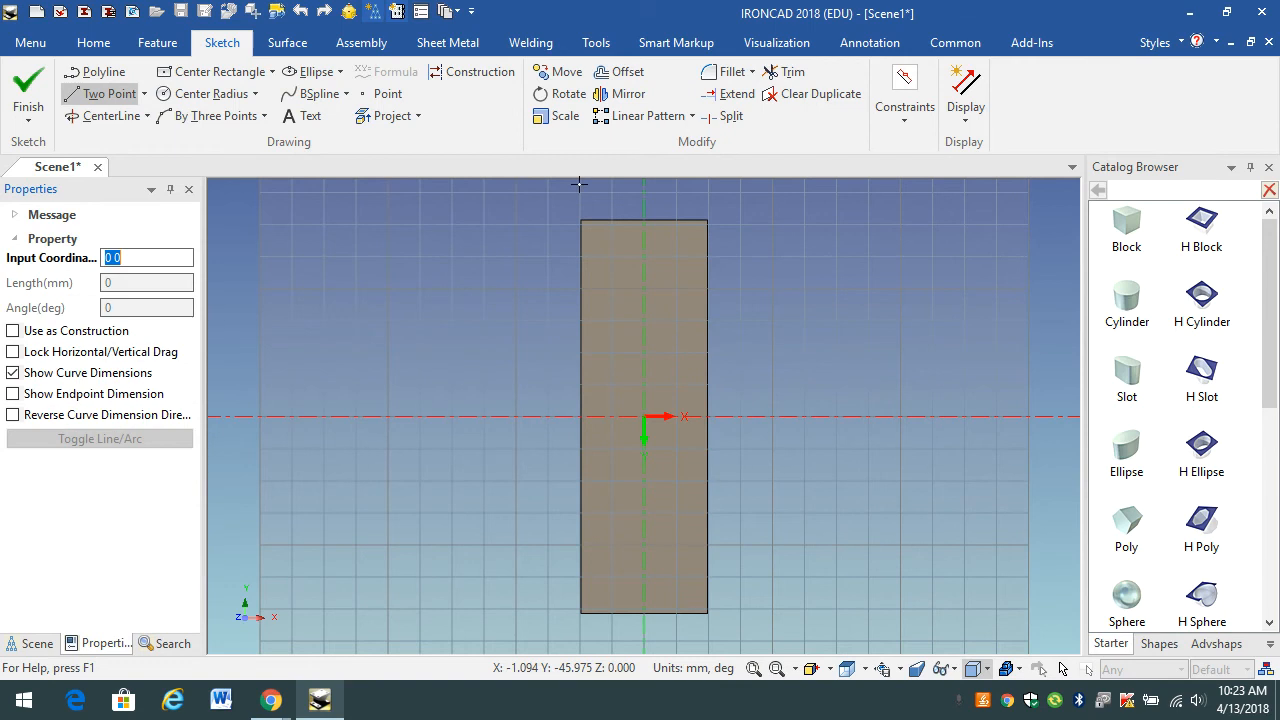
pyautogui.click(707, 219)
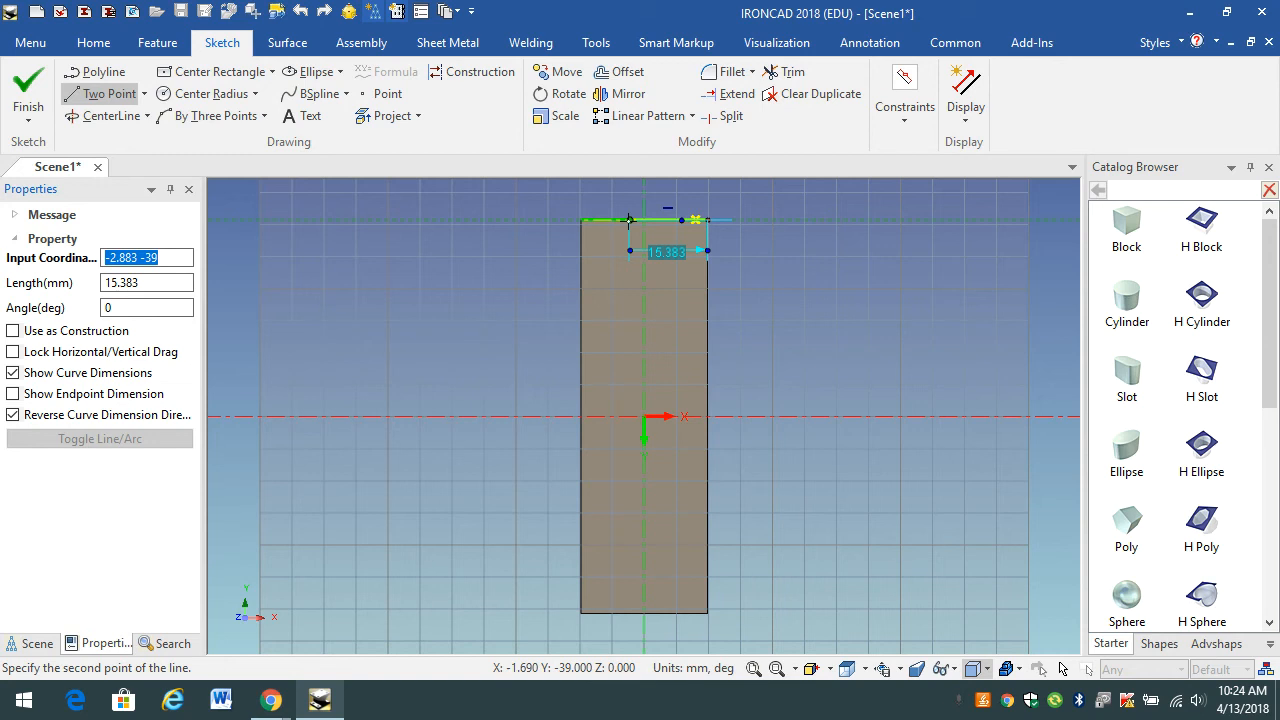
pyautogui.rightClick(629, 219)
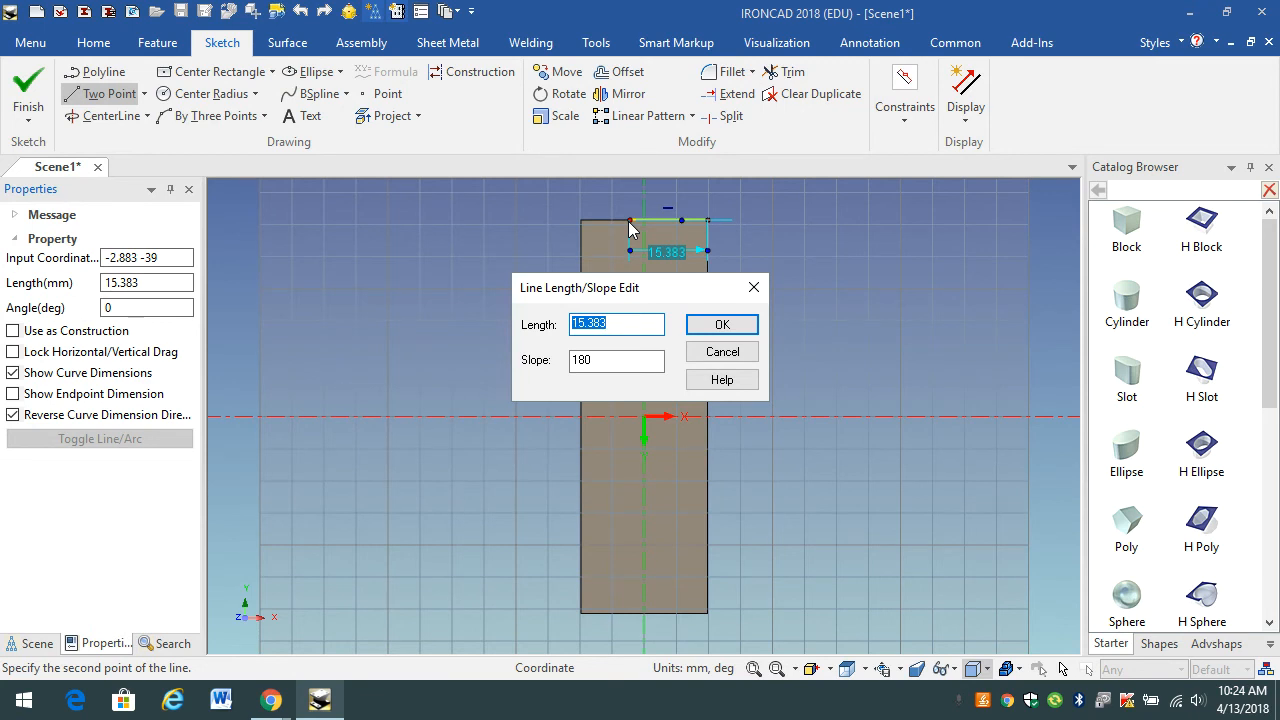
pyautogui.write('12')
pyautogui.click(716, 330)
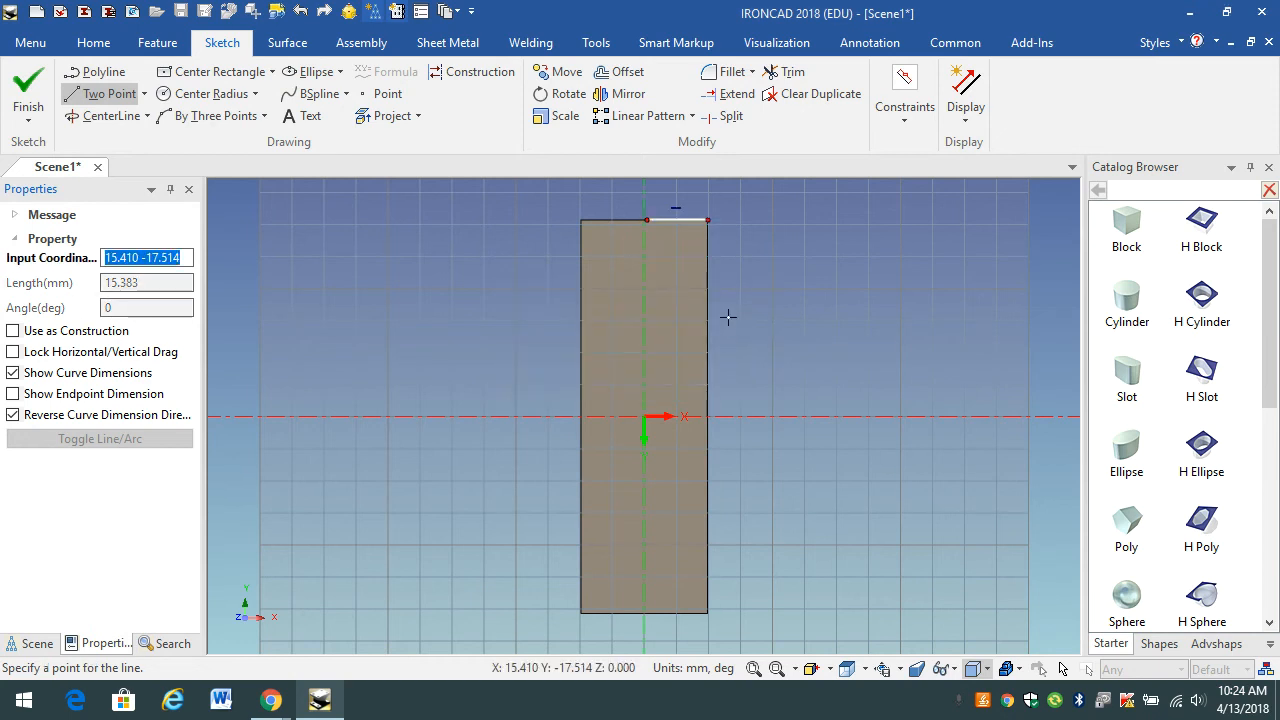
# Sketch a 28 mm line at slope 90 from the block's upper right corner down its long edge
pyautogui.click(707, 220)
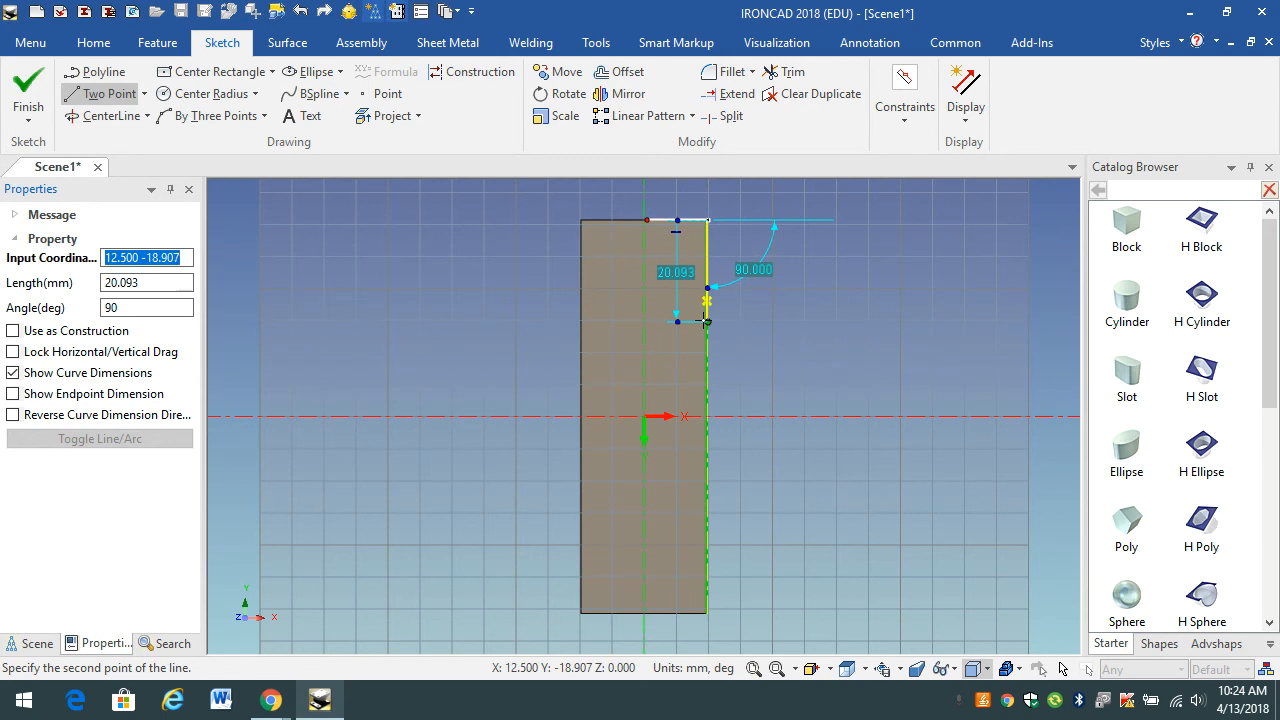
pyautogui.rightClick(705, 321)
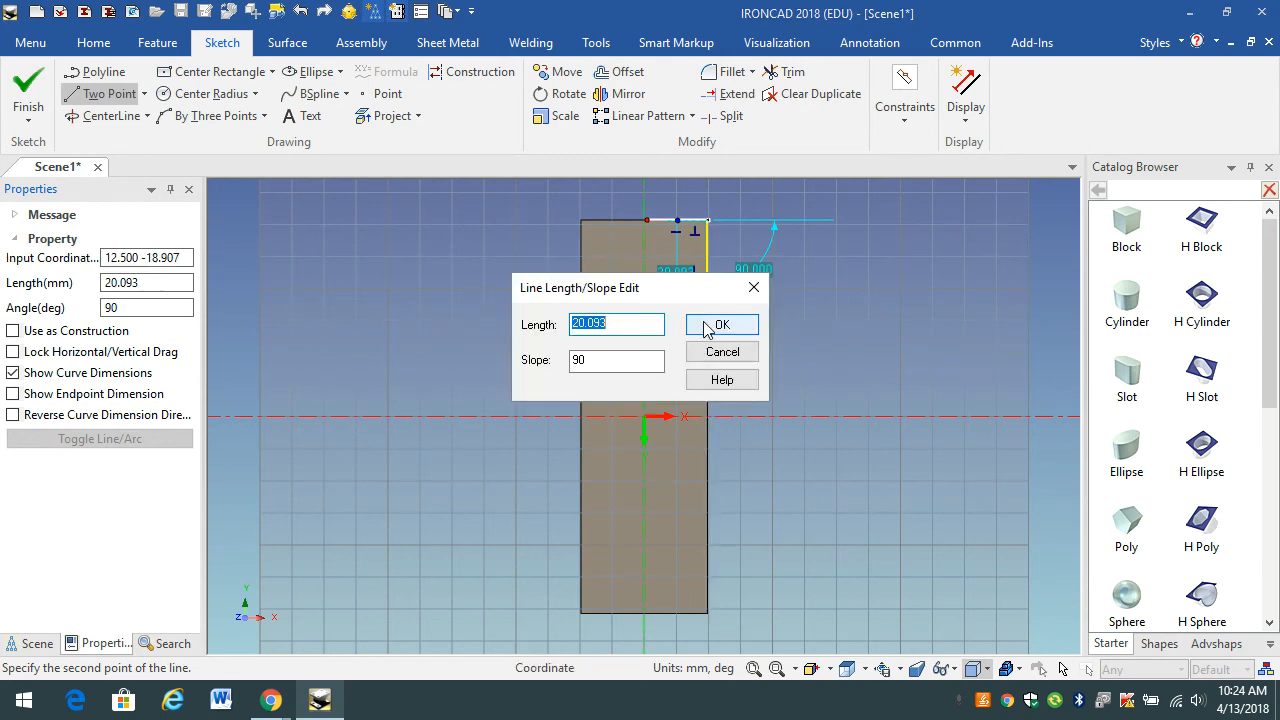
pyautogui.write('28')
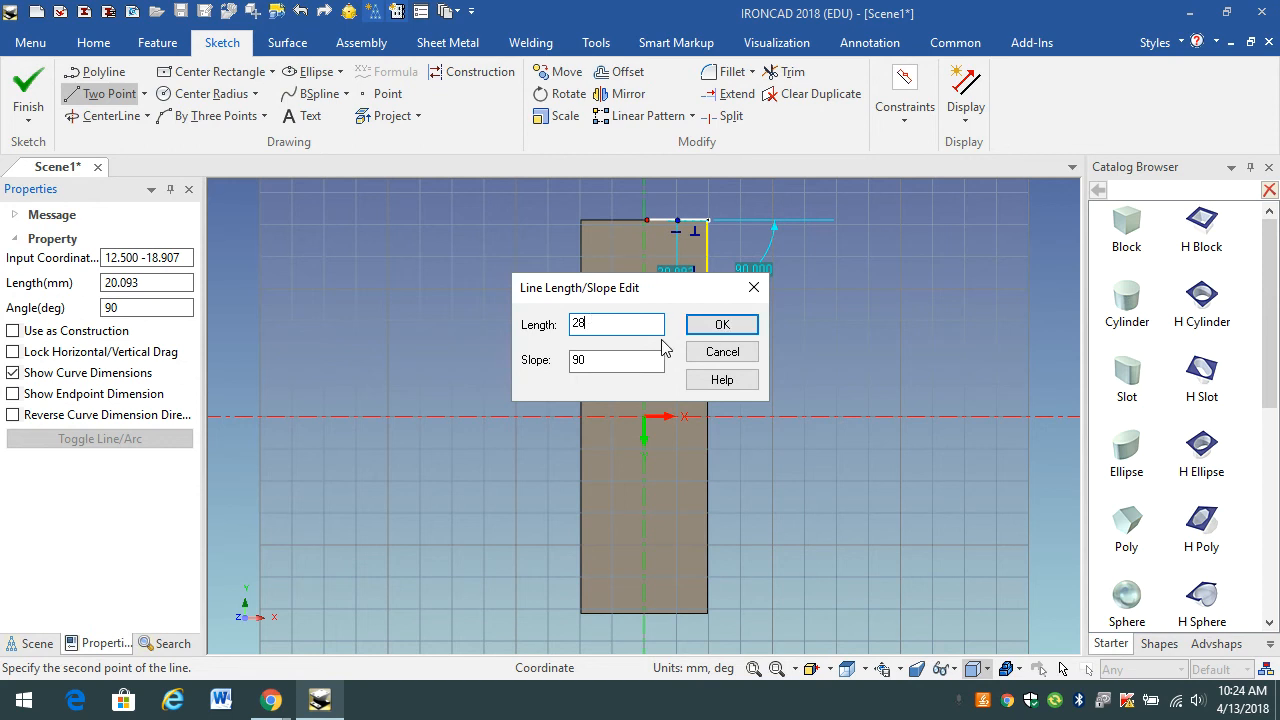
pyautogui.click(722, 326)
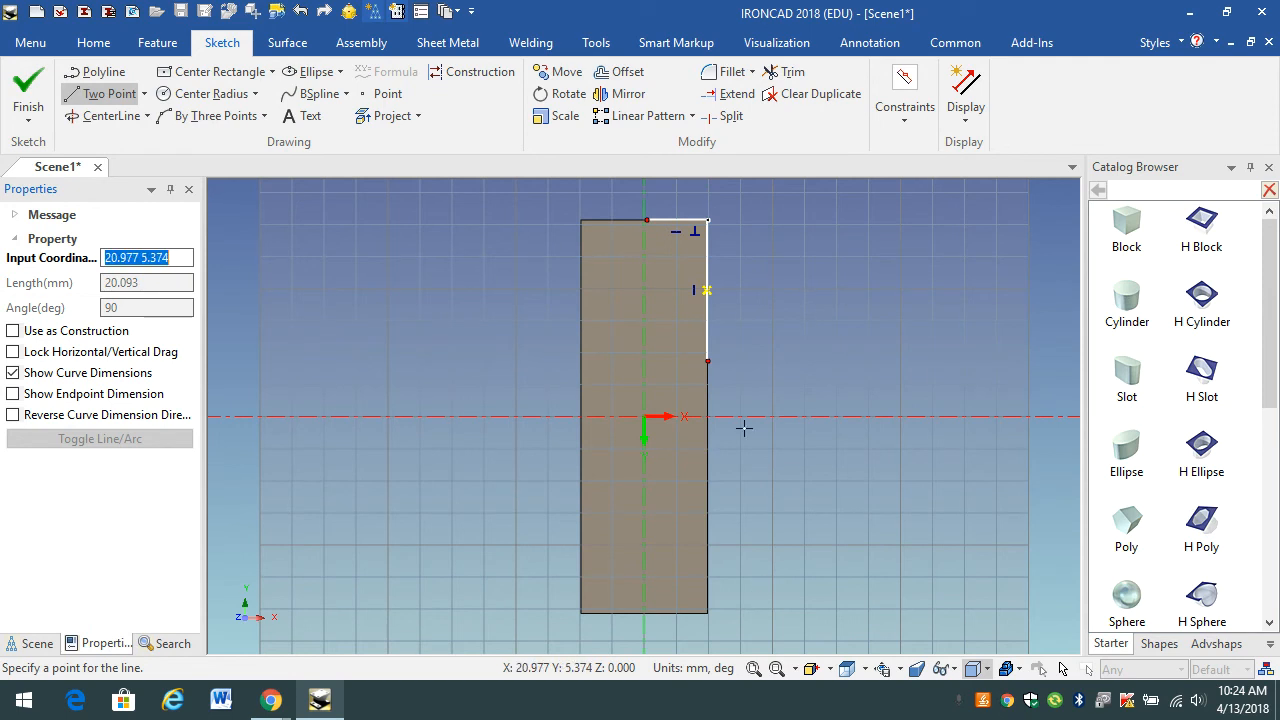
# Sketch a three-point arc of about 63.9 mm radius joining the two lines' free ends, bulging outward towards the corner
pyautogui.scroll(1, 692, 230)
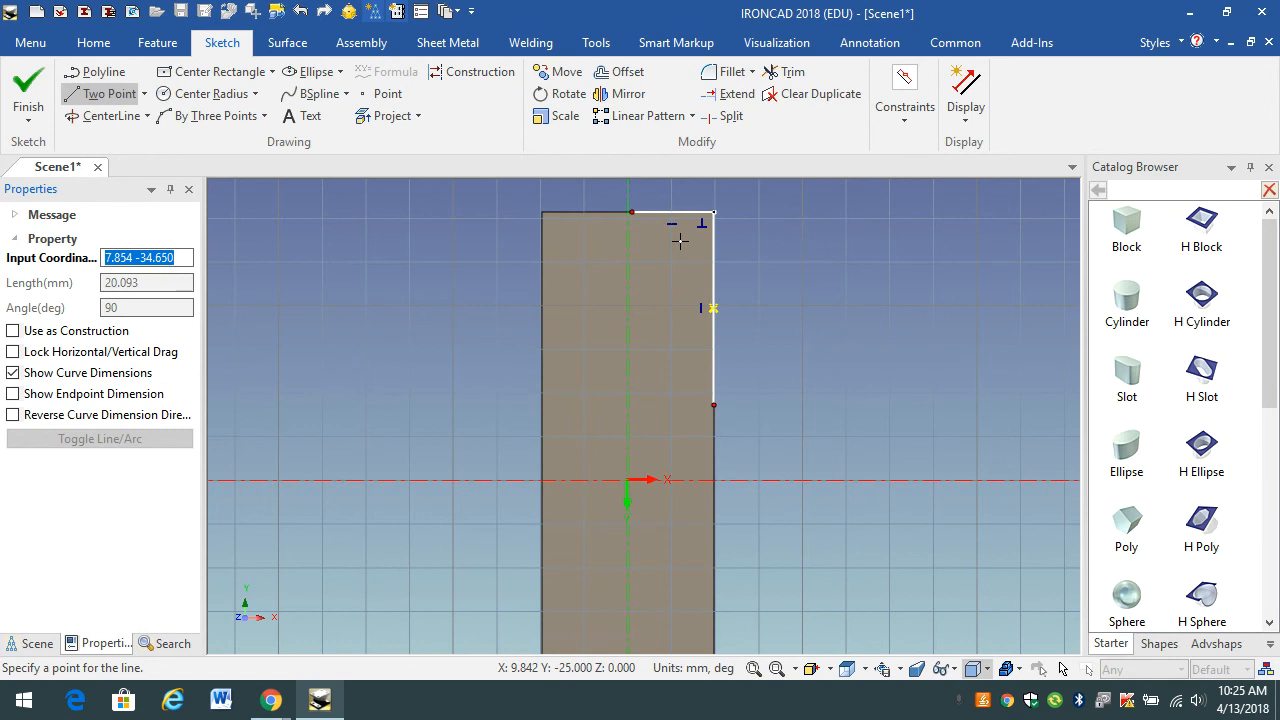
pyautogui.scroll(1, 678, 241)
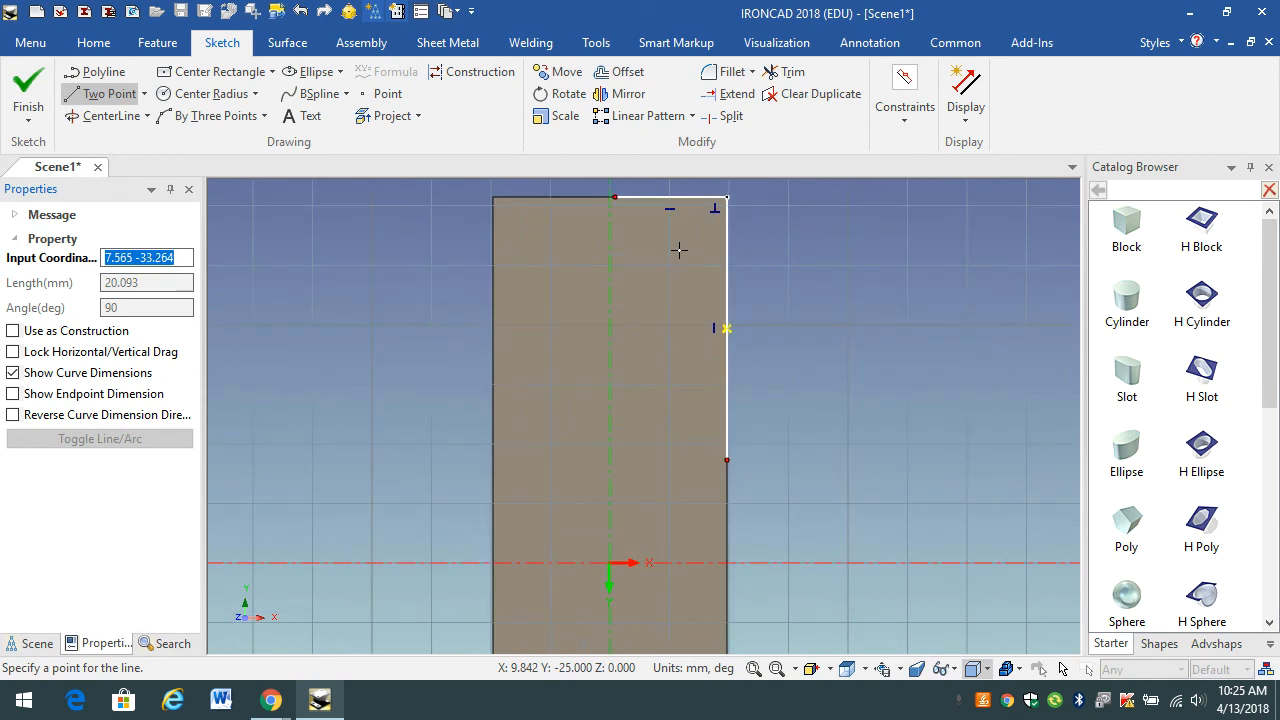
pyautogui.scroll(1, 678, 249)
pyautogui.scroll(-2, 680, 346)
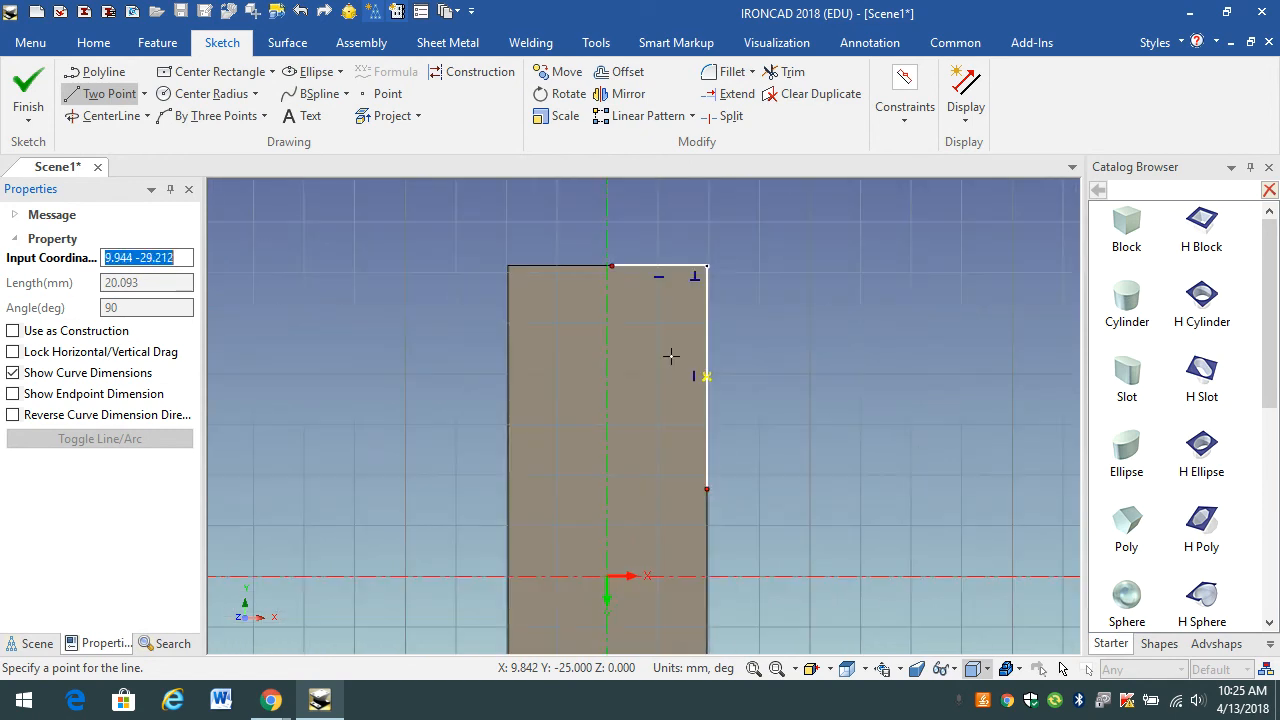
pyautogui.scroll(3, 671, 355)
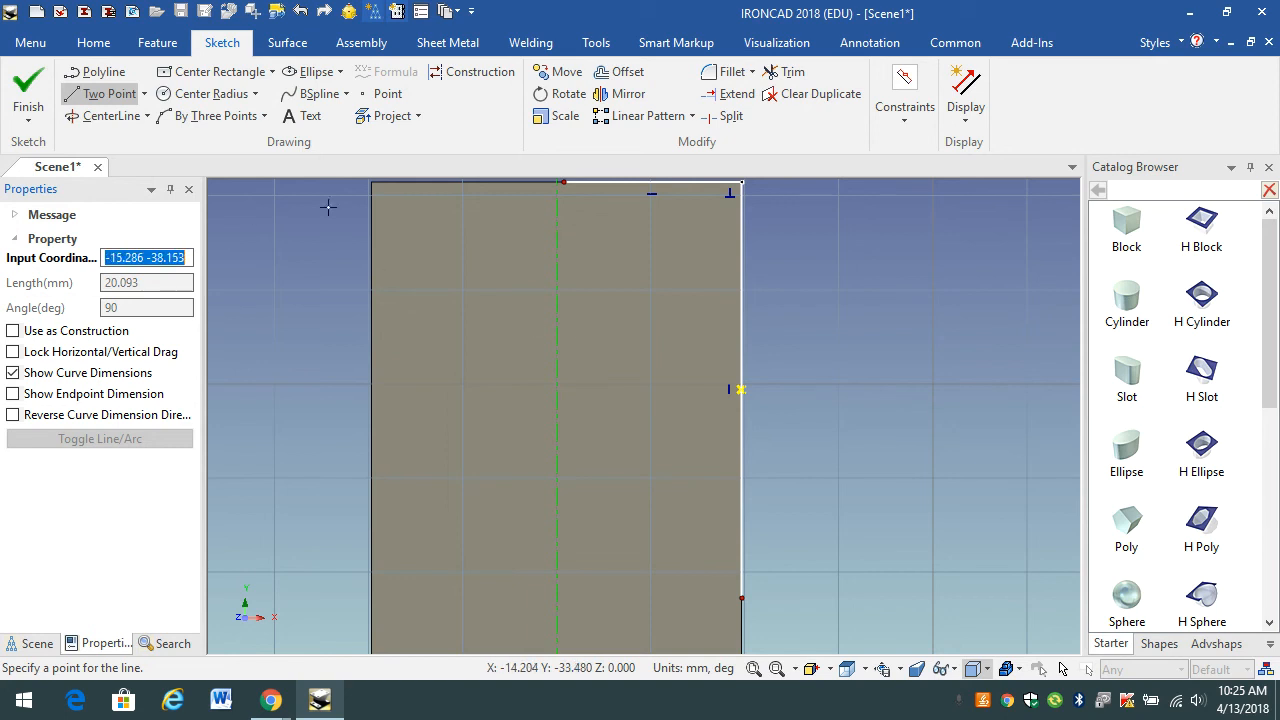
pyautogui.click(210, 116)
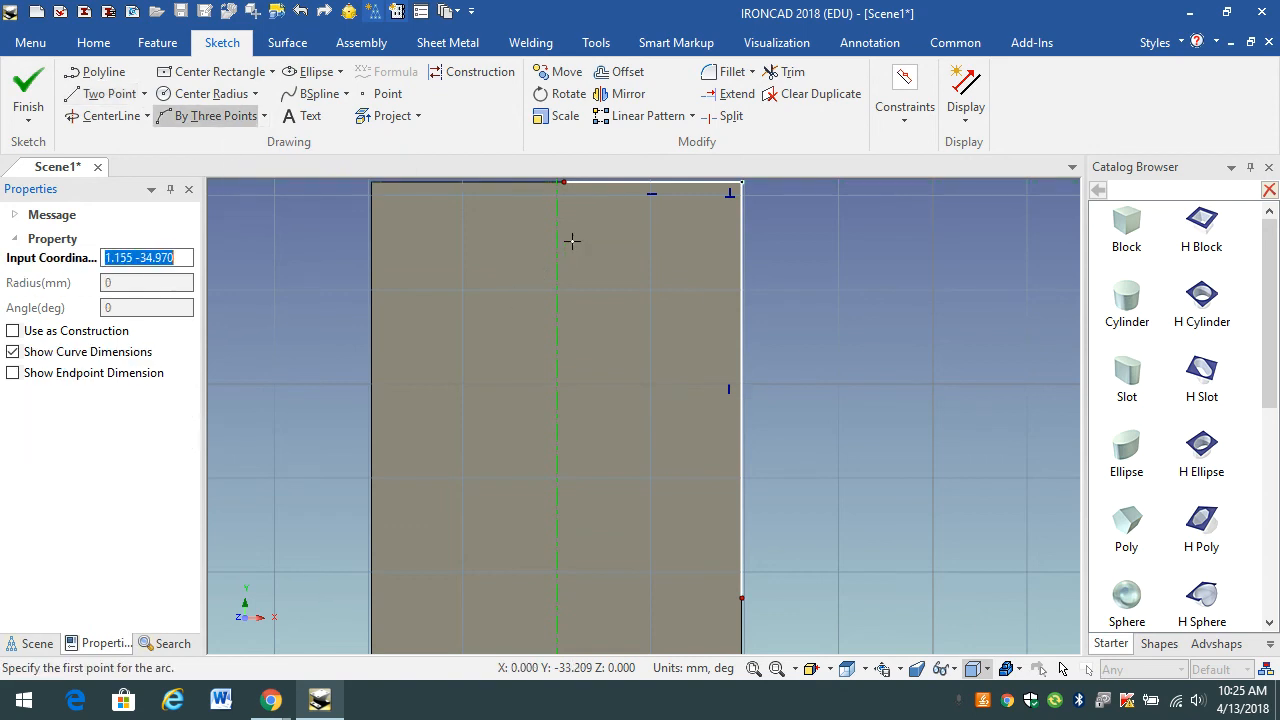
pyautogui.click(563, 182)
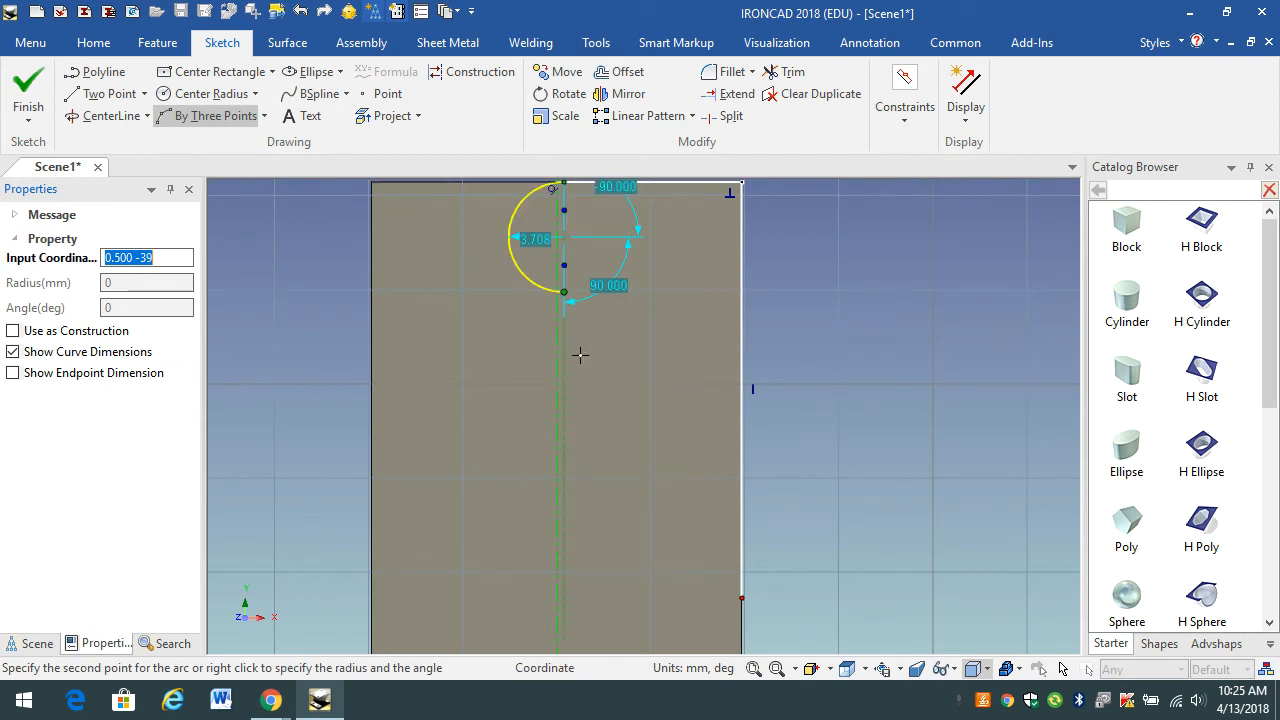
pyautogui.click(740, 598)
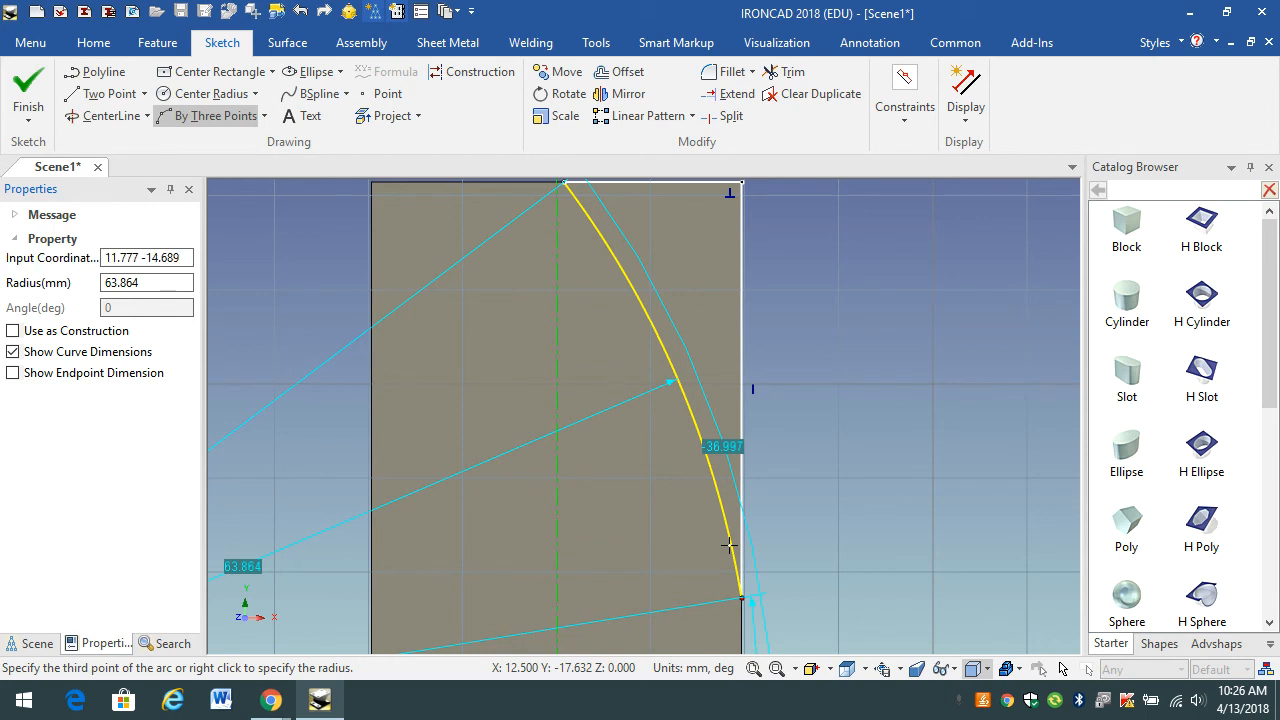
pyautogui.click(728, 545)
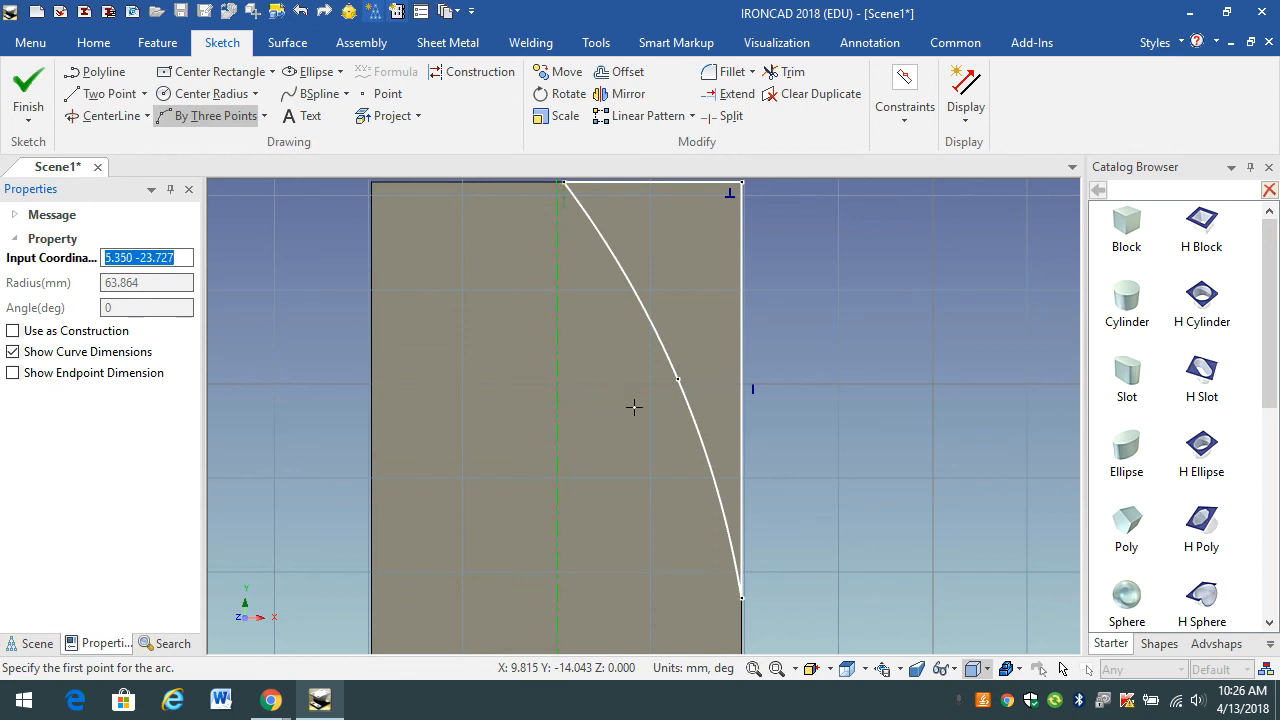
# Mirror a copy of both lines and the arc about the horizontal X axis to outline the block's lower right corner
pyautogui.click(628, 97)
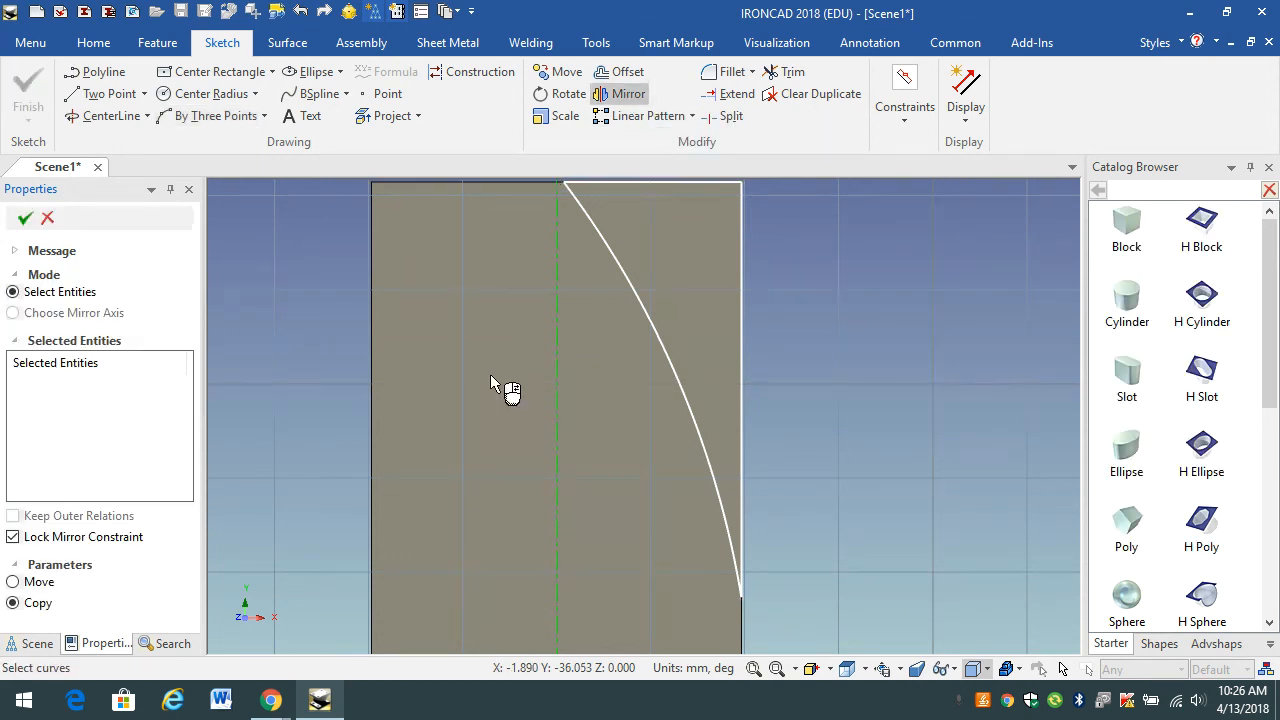
pyautogui.click(659, 181)
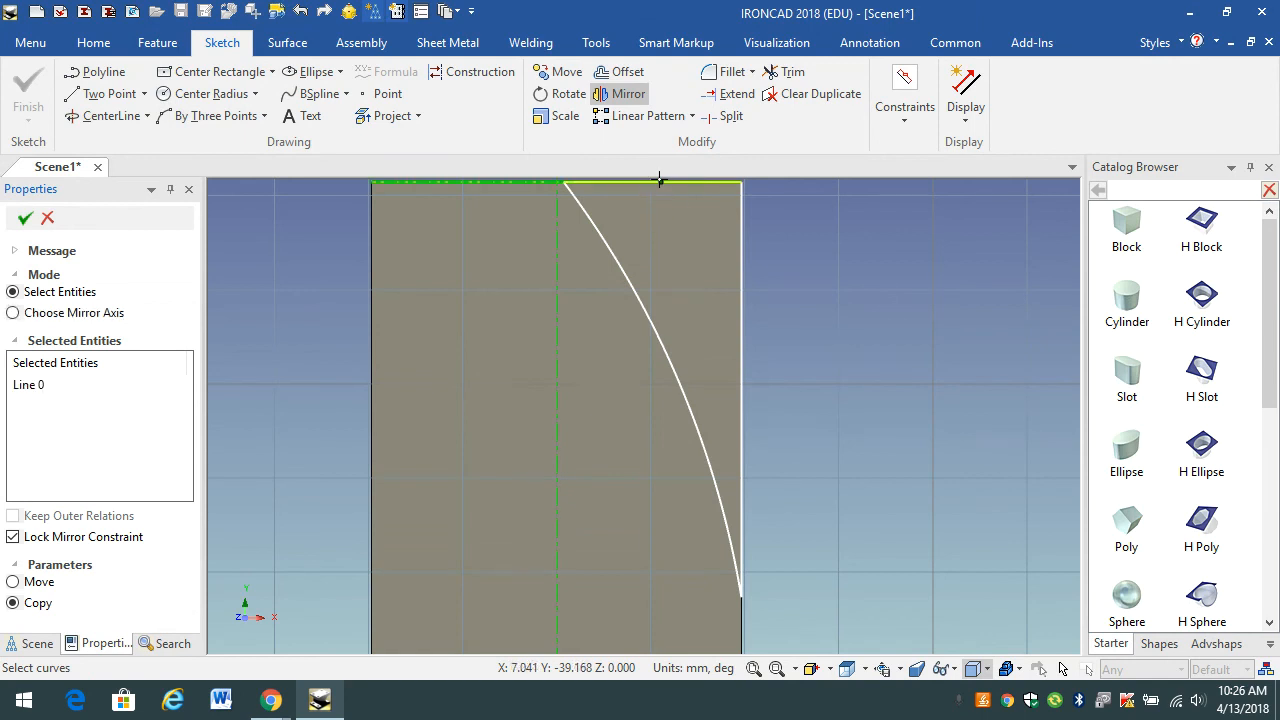
pyautogui.click(642, 313)
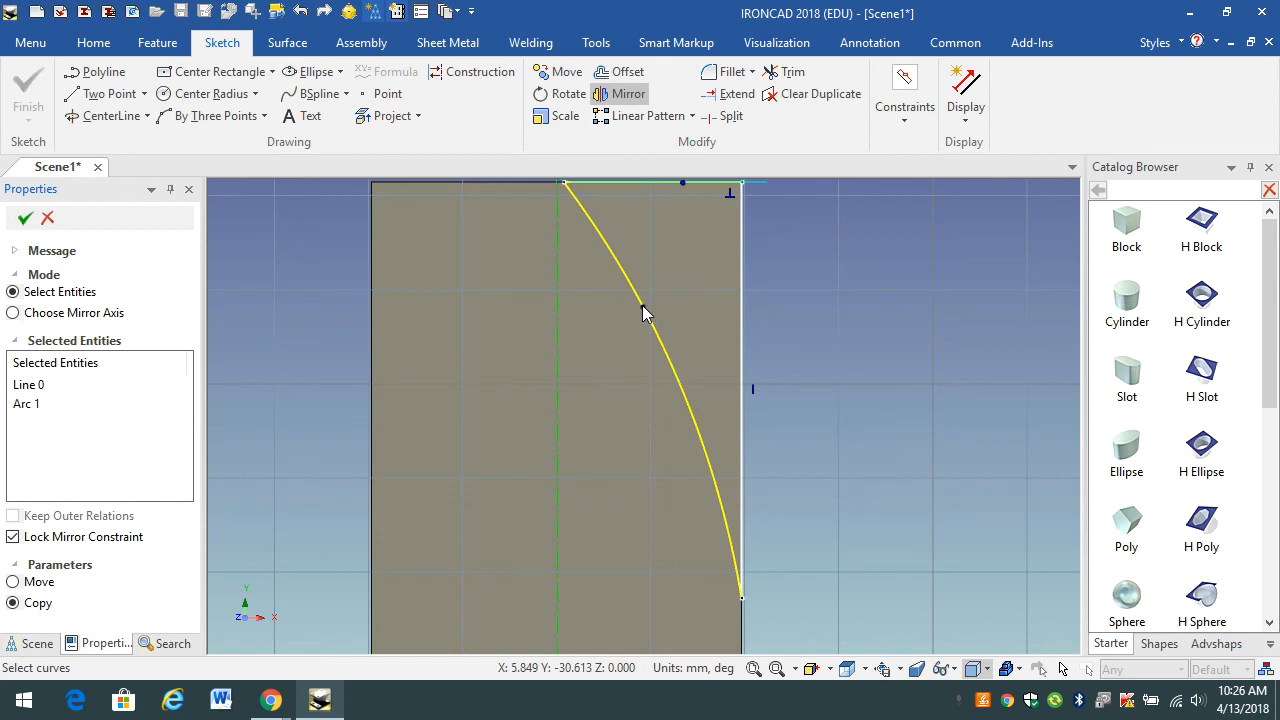
pyautogui.click(740, 318)
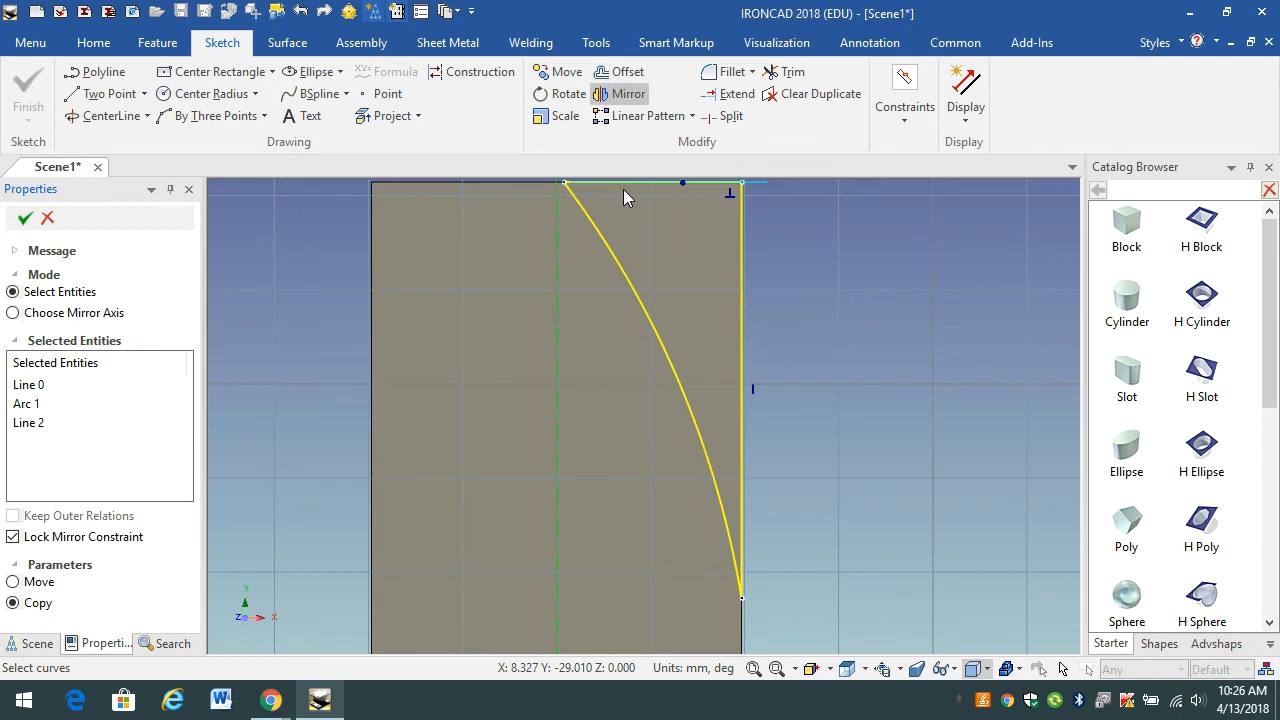
pyautogui.click(13, 314)
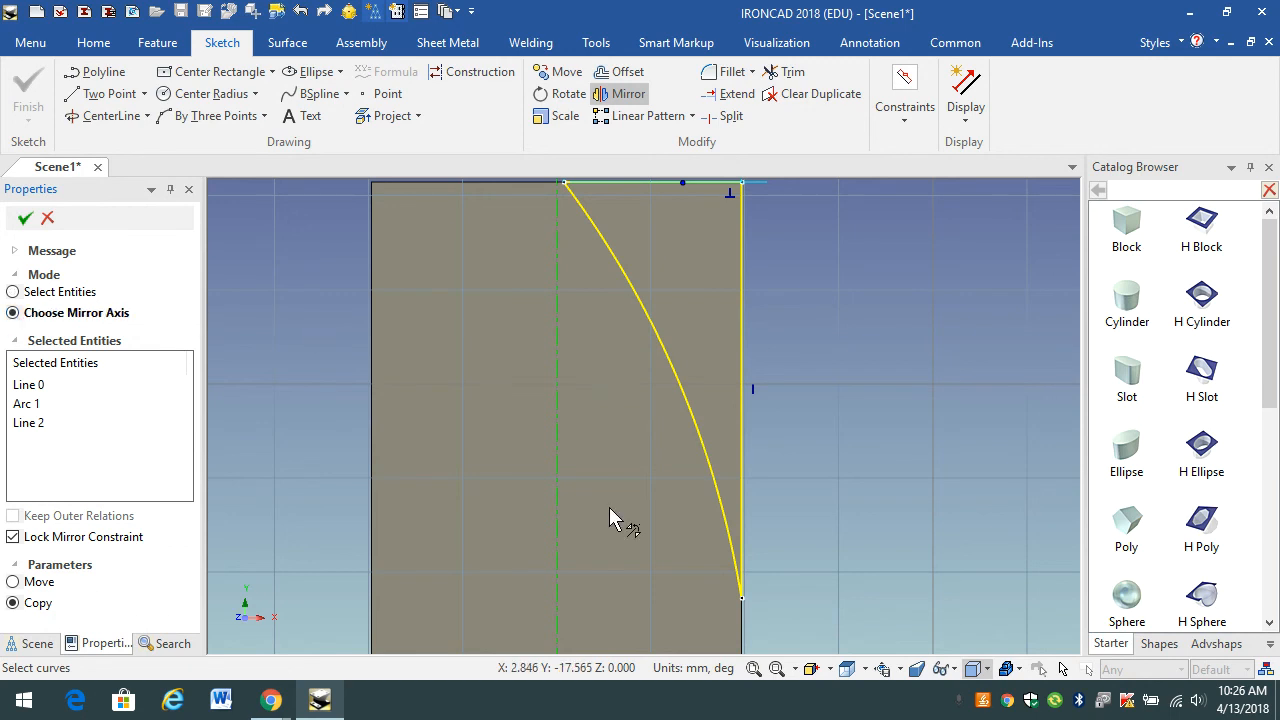
pyautogui.scroll(-2, 603, 595)
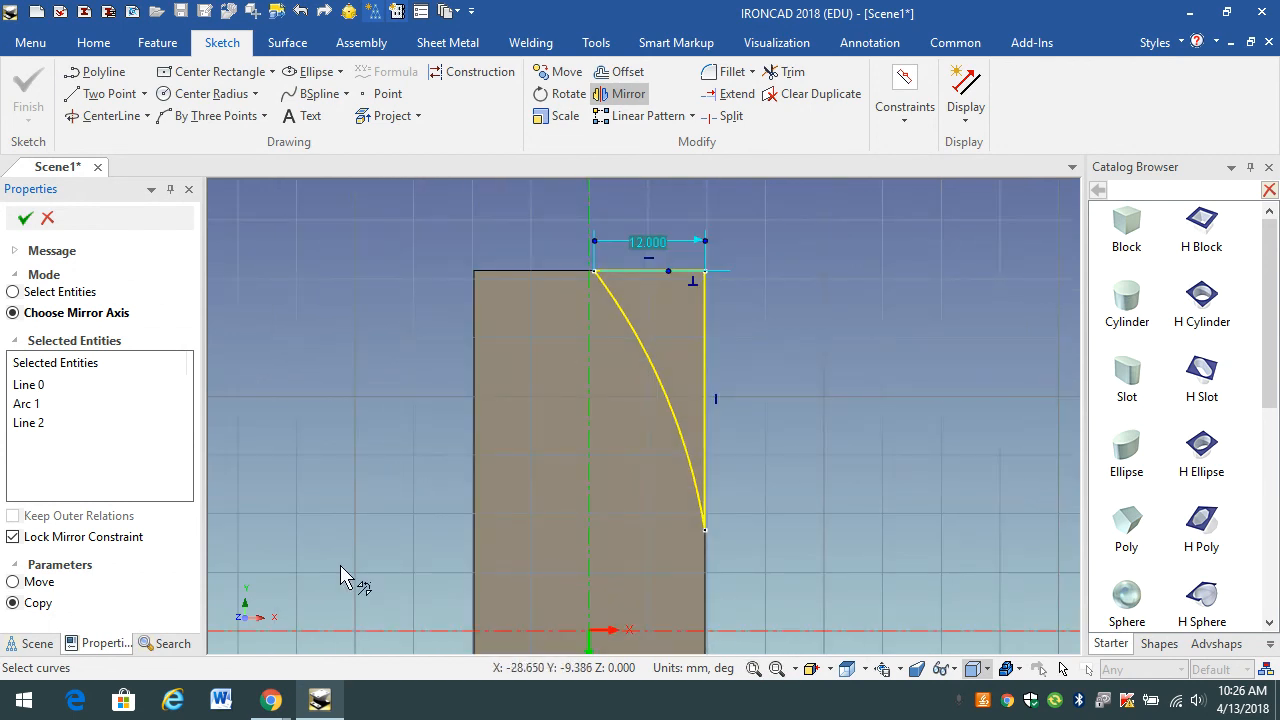
pyautogui.click(660, 629)
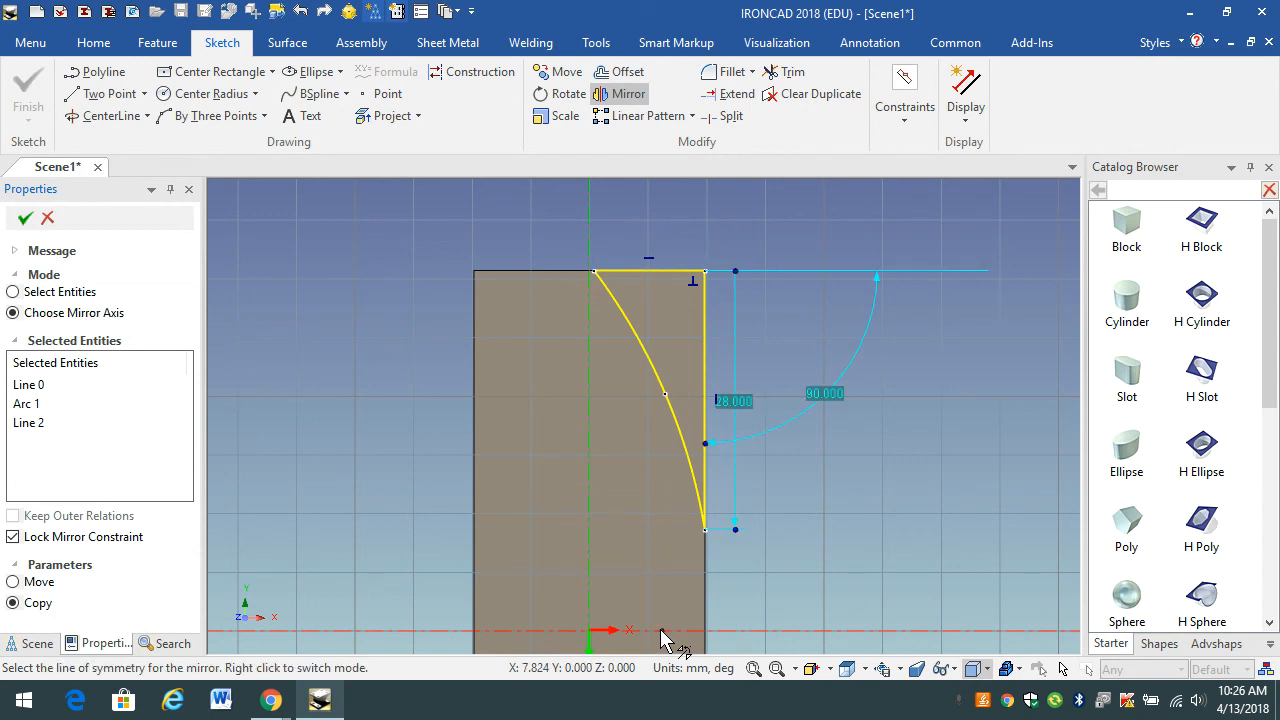
pyautogui.scroll(-2, 650, 571)
pyautogui.scroll(-2, 650, 571)
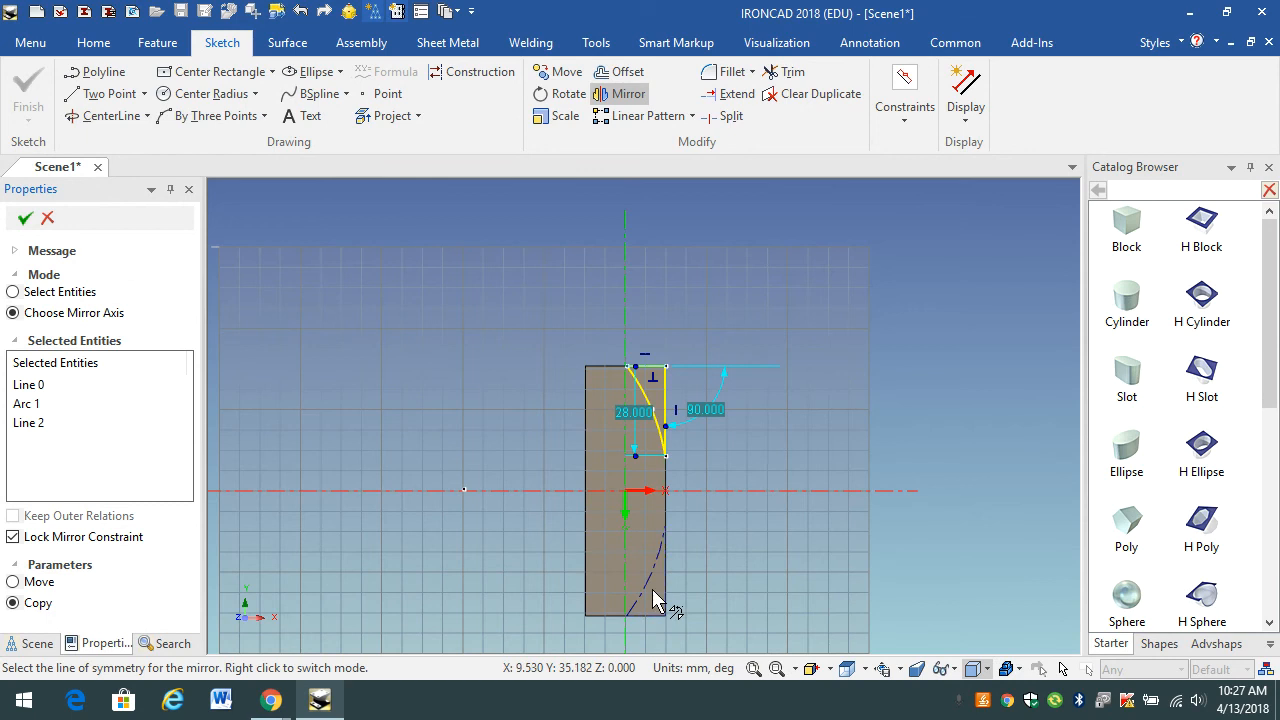
pyautogui.scroll(3, 654, 600)
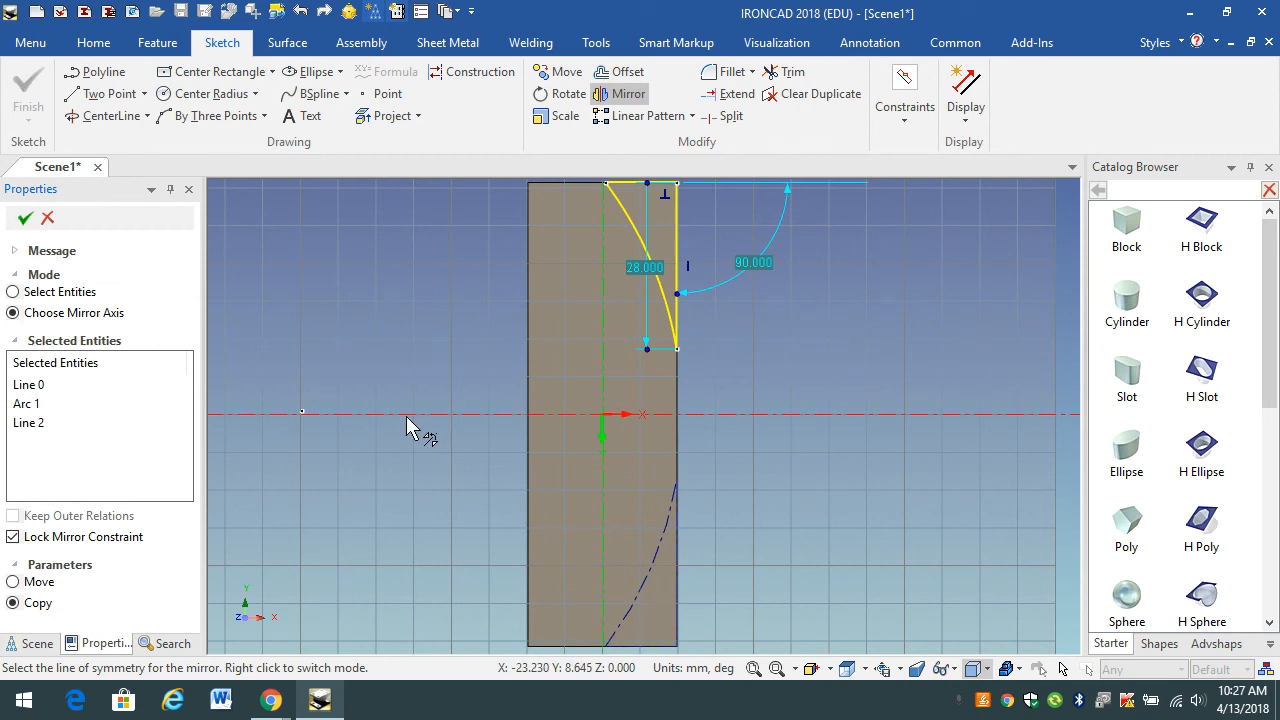
pyautogui.click(24, 221)
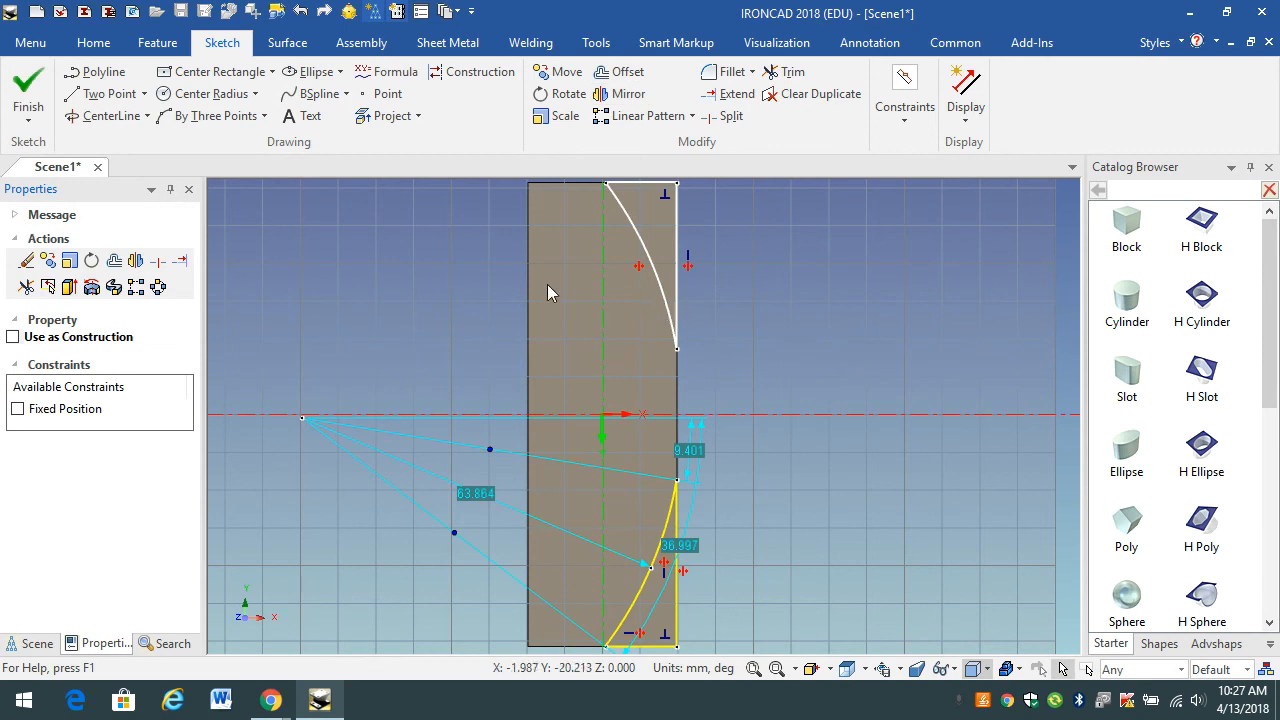
# Finish the sketch to cut both right-hand corners from the block, and tilt the view slightly to check the part
pyautogui.click(21, 86)
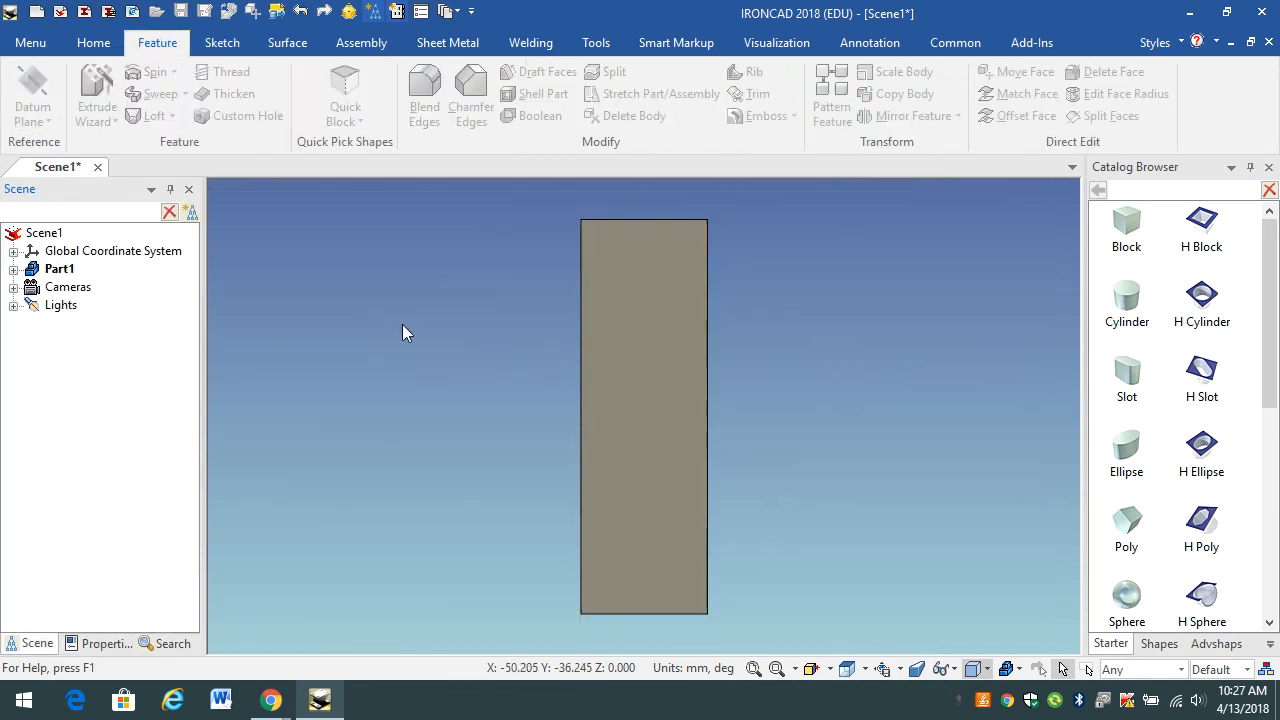
pyautogui.click(877, 438)
pyautogui.press('s')
pyautogui.click(734, 471)
pyautogui.moveTo(799, 413)
pyautogui.mouseDown(button='middle')
pyautogui.moveTo(640, 417)
pyautogui.moveTo(829, 420)
pyautogui.moveTo(758, 412)
pyautogui.moveTo(815, 410)
pyautogui.moveTo(784, 409)
pyautogui.mouseUp(button='middle')
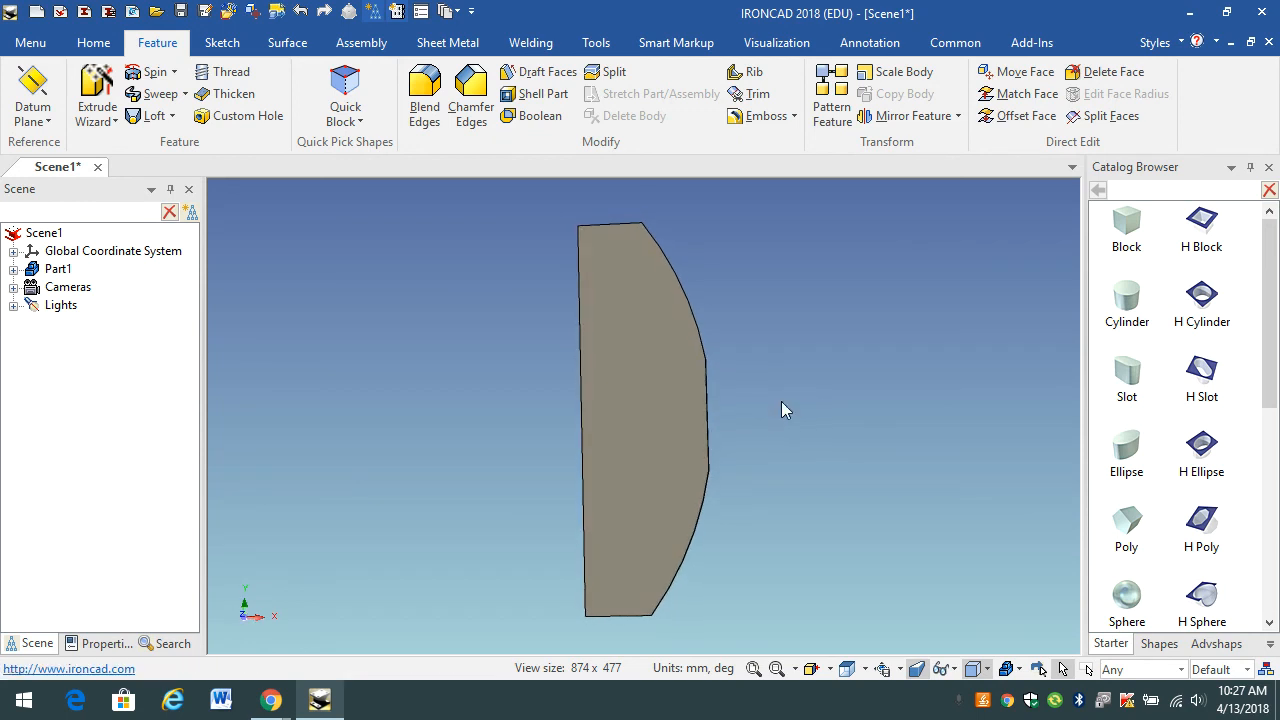
# Save the scene in the Airplane folder under the name "Your Name Horizontal Stabilizer"
pyautogui.click(37, 47)
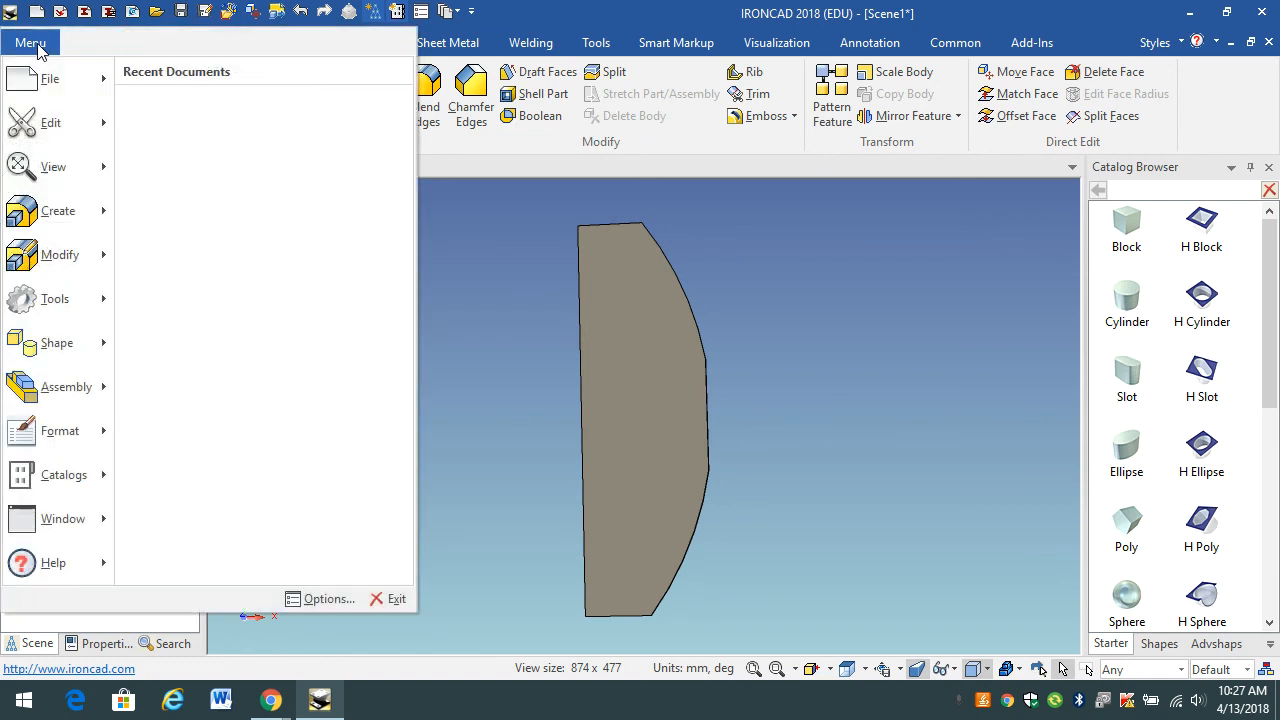
pyautogui.moveTo(30, 78)
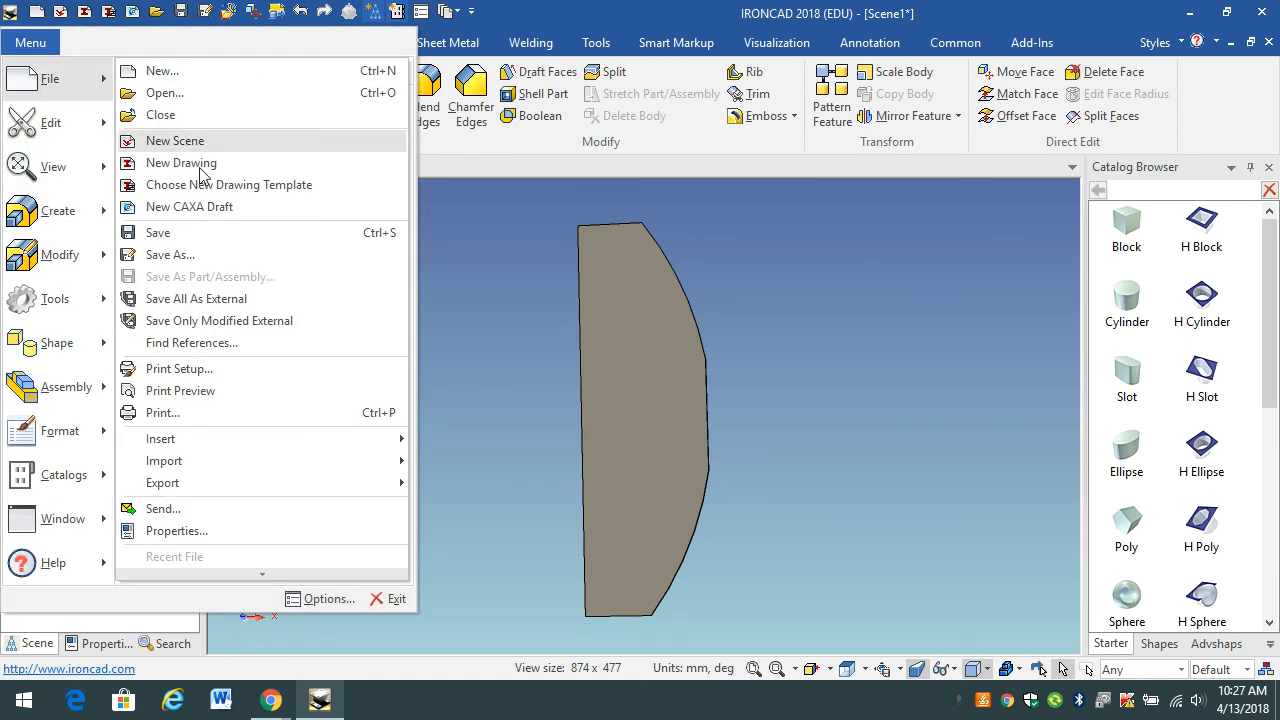
pyautogui.click(187, 252)
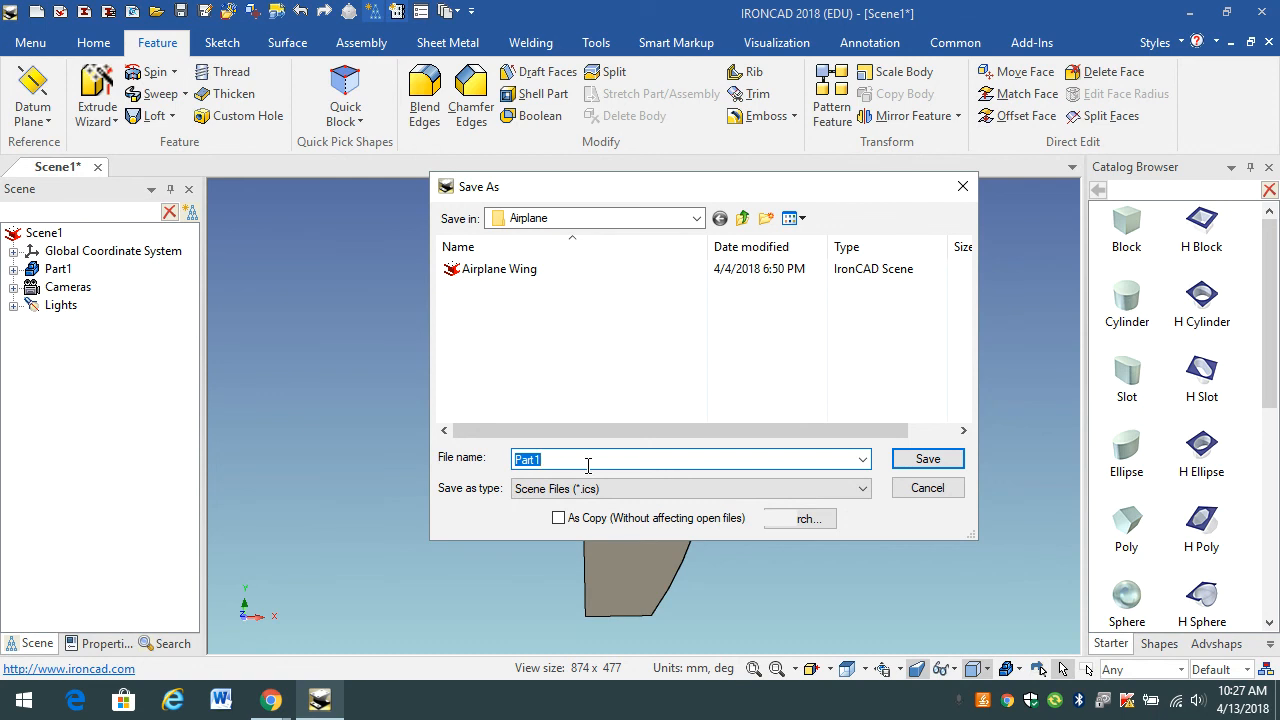
pyautogui.write('Your Name Horizontal Stabilizer')
pyautogui.click(924, 459)
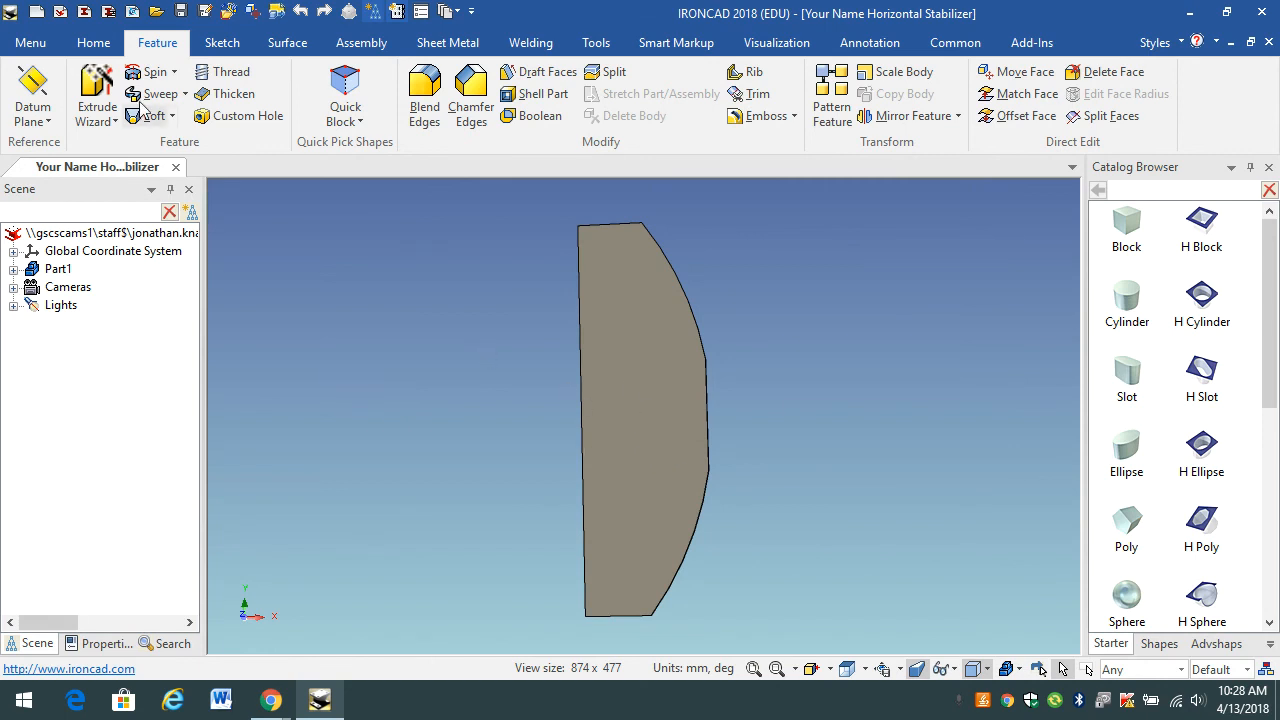
# Start exporting the stabilizer part with the file type set to Stereolithography (*.stl)
pyautogui.click(30, 44)
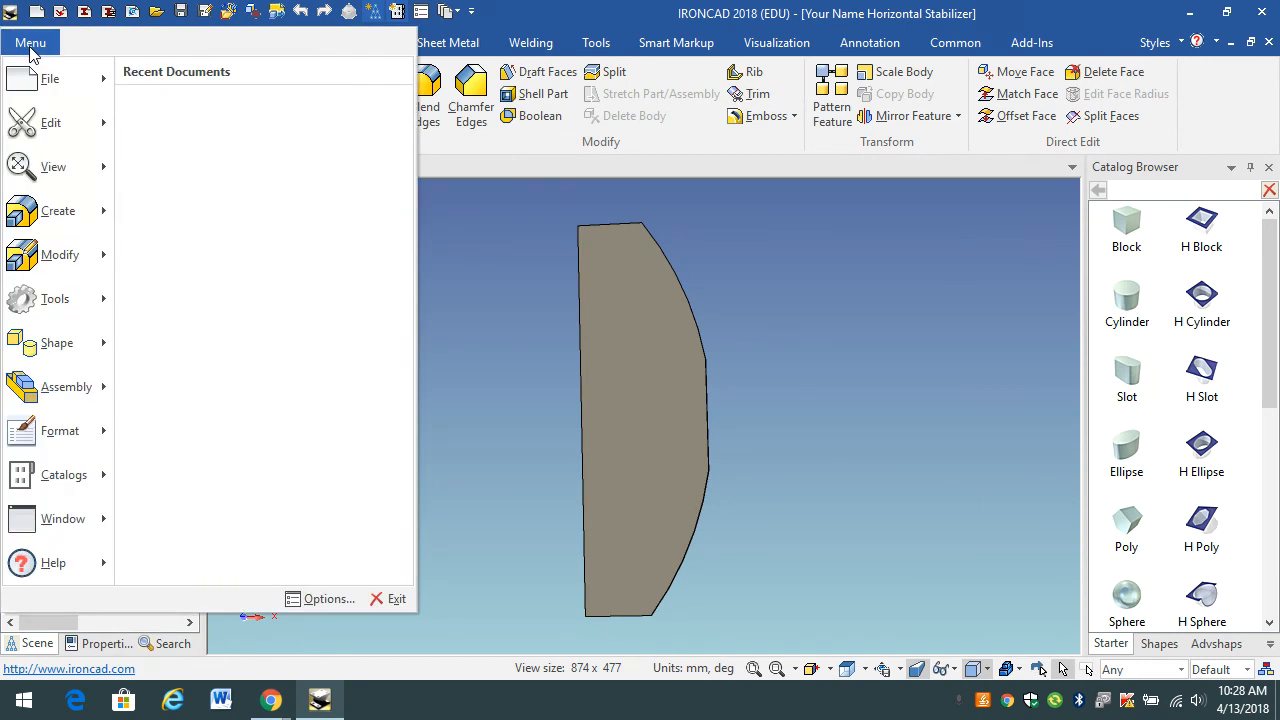
pyautogui.moveTo(29, 80)
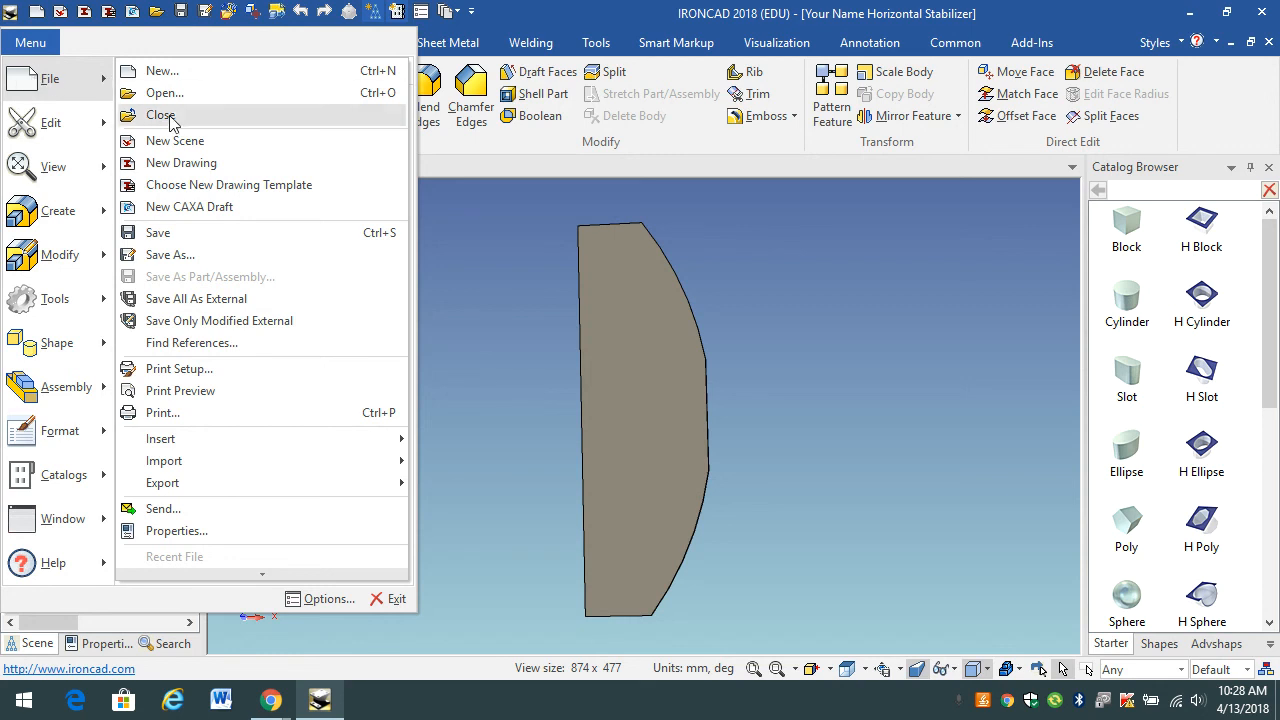
pyautogui.moveTo(188, 490)
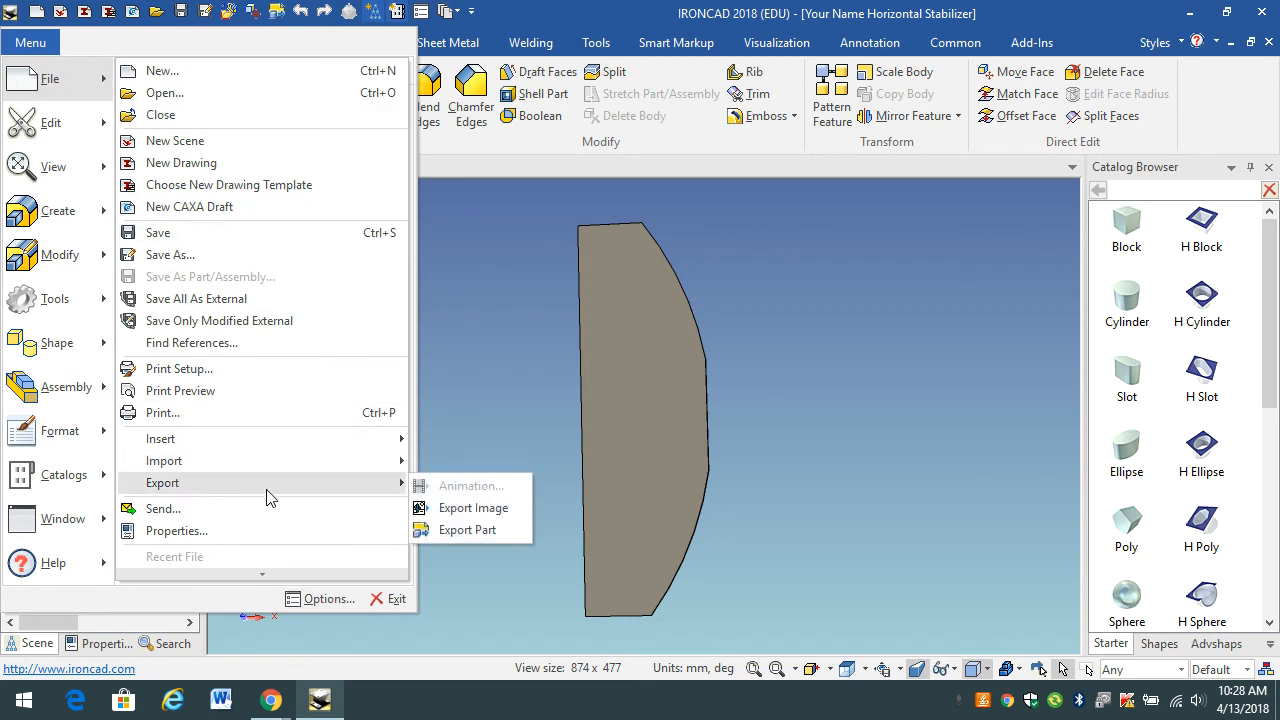
pyautogui.click(472, 532)
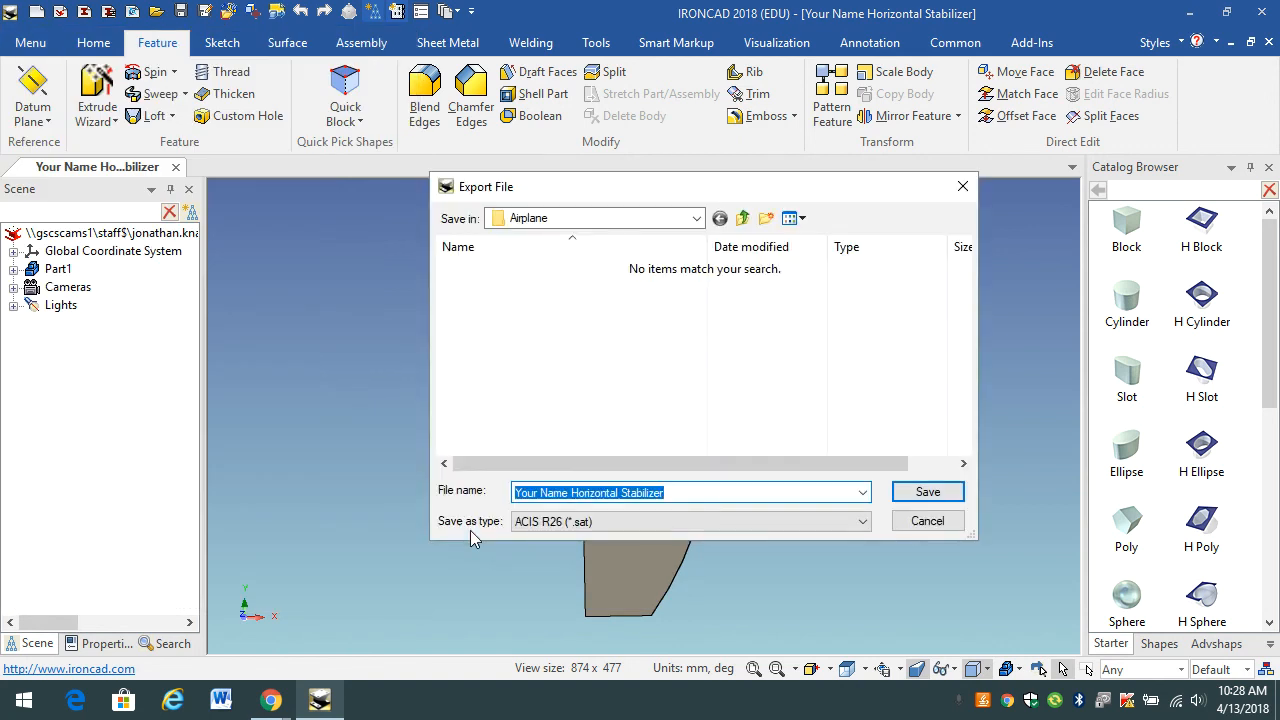
pyautogui.click(865, 524)
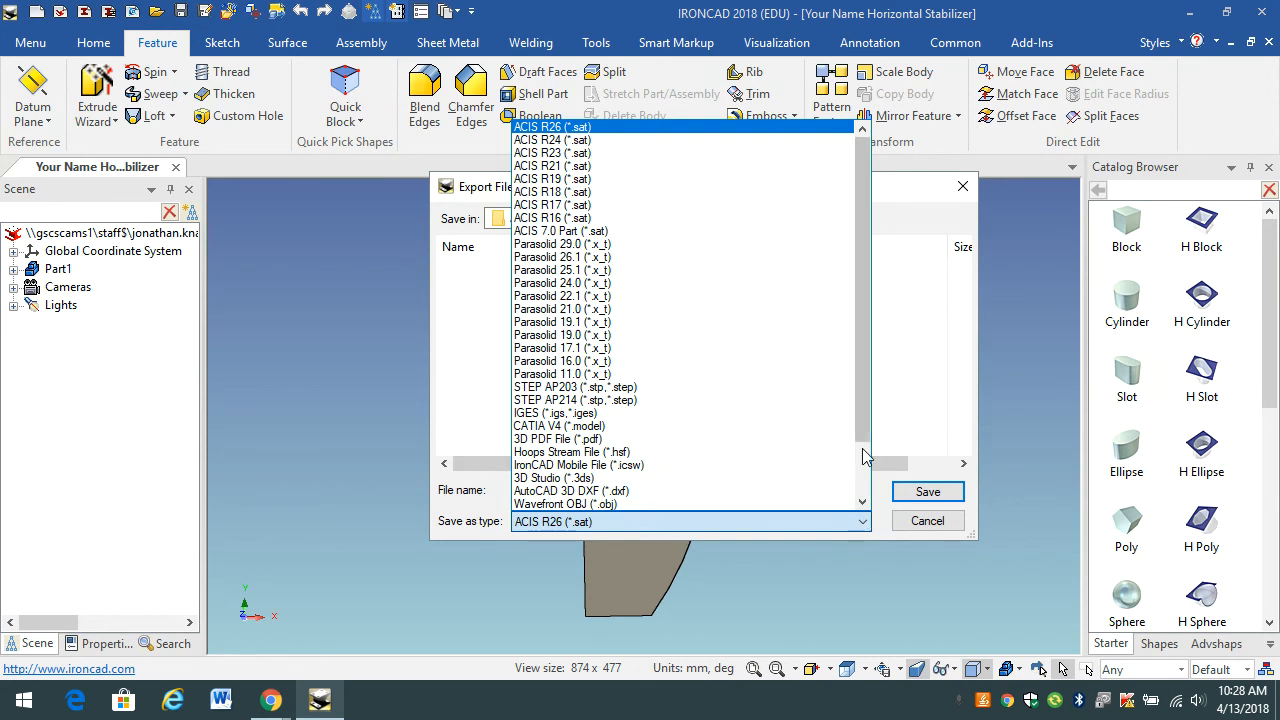
pyautogui.moveTo(864, 398); pyautogui.dragTo(866, 472)
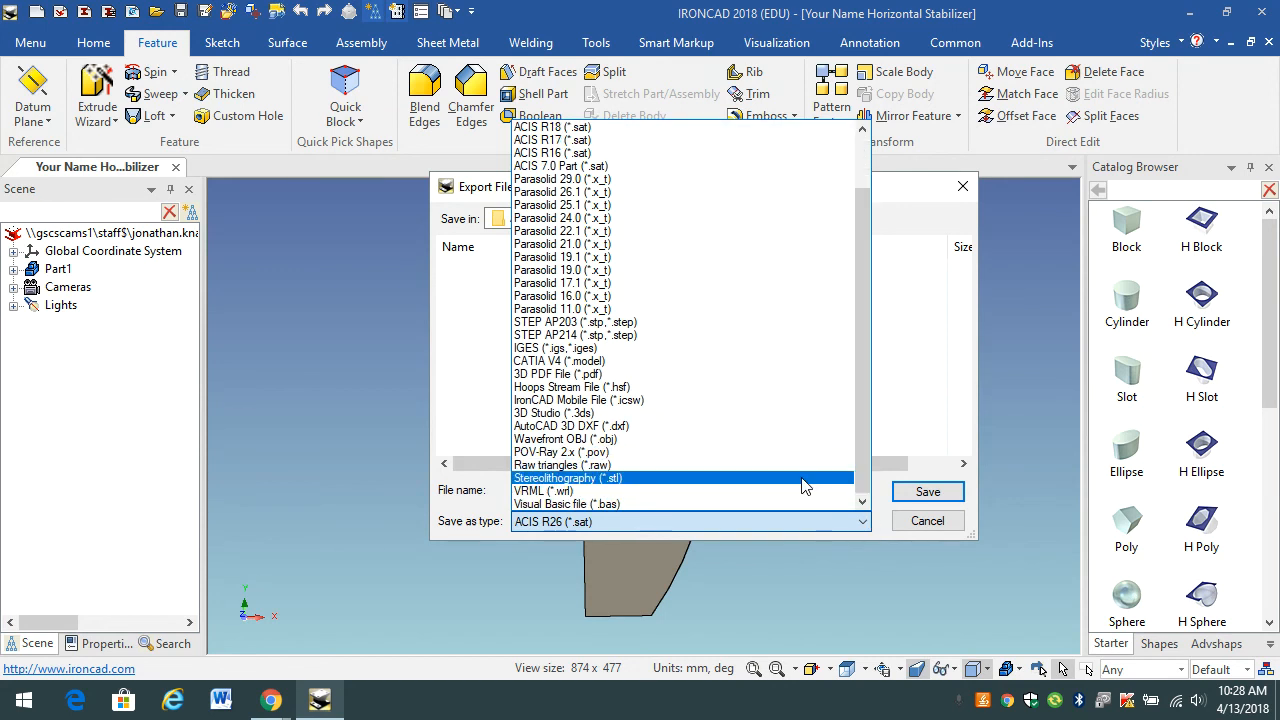
pyautogui.click(632, 480)
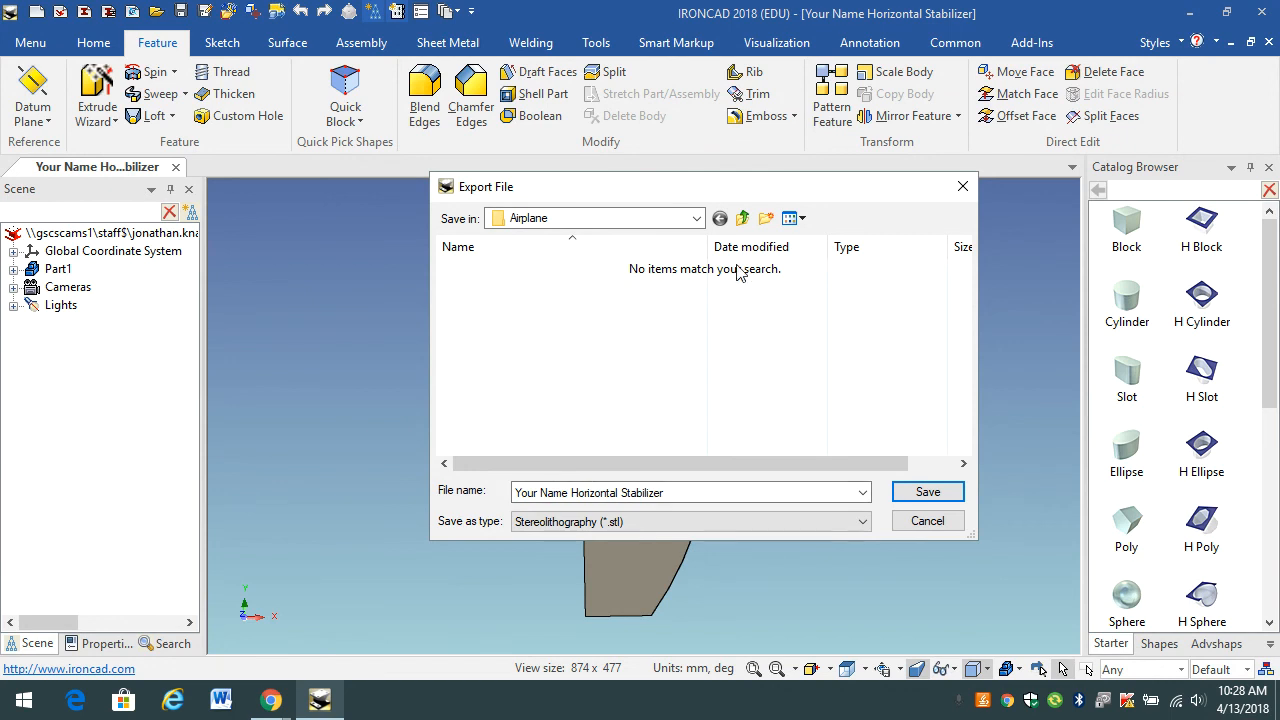
# Choose the Airplane folder in Documents as the export location and save as "Your Name Horizontal Stabilizer"
pyautogui.click(702, 224)
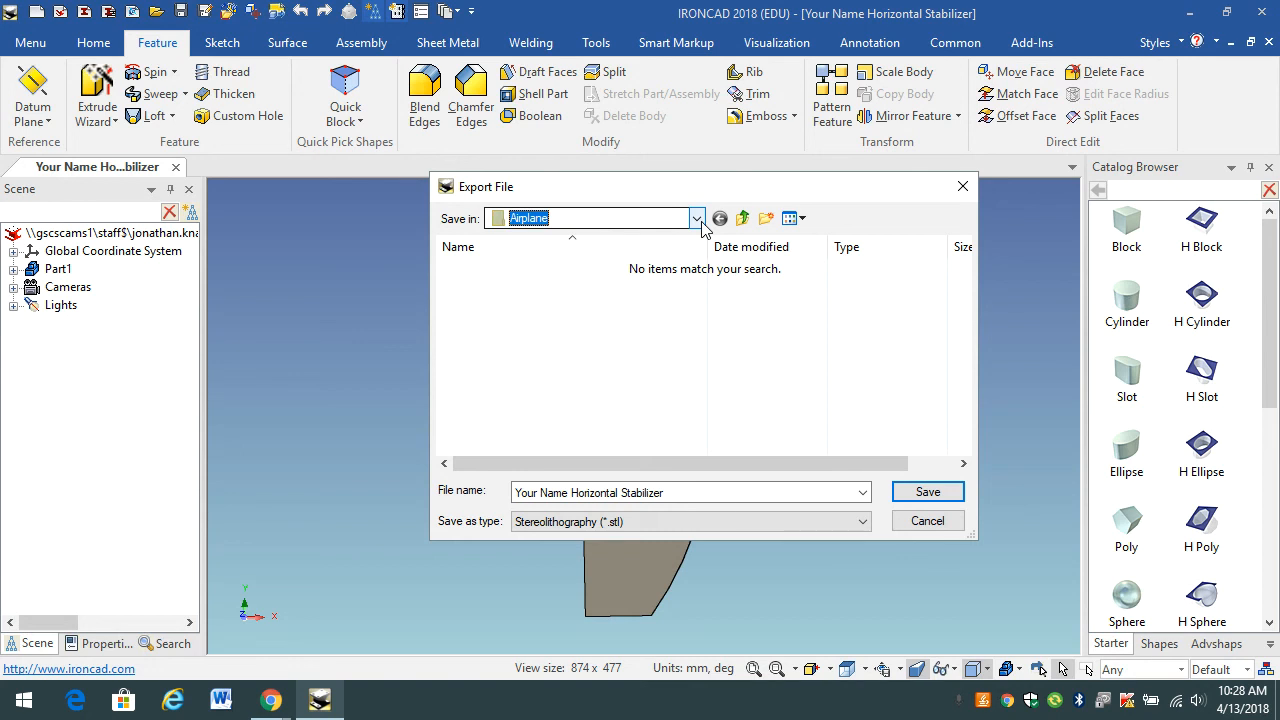
pyautogui.click(697, 219)
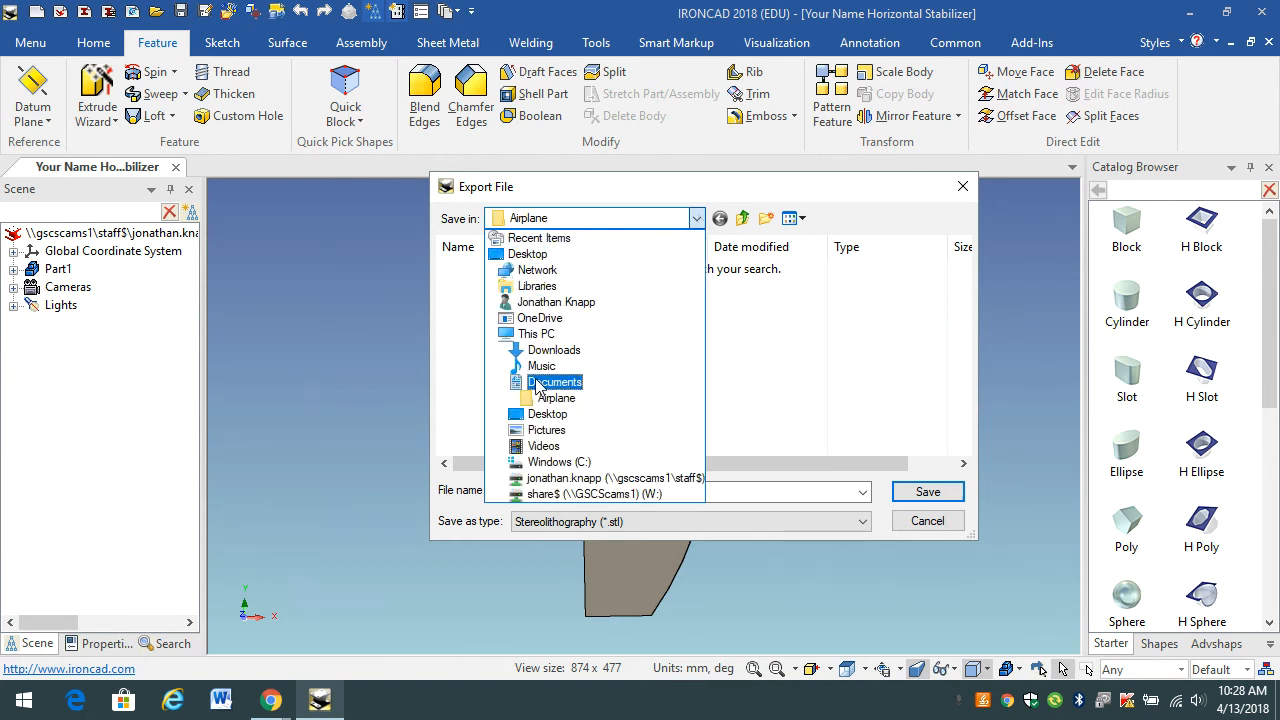
pyautogui.click(540, 382)
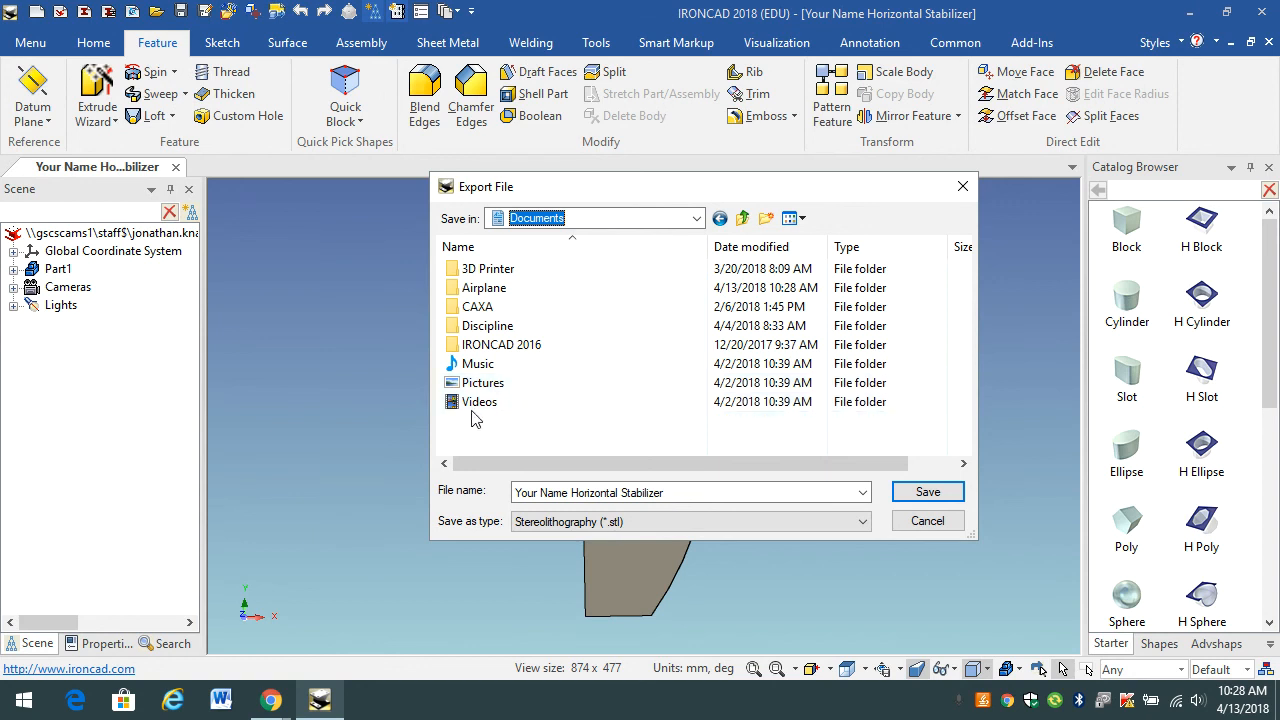
pyautogui.click(466, 291)
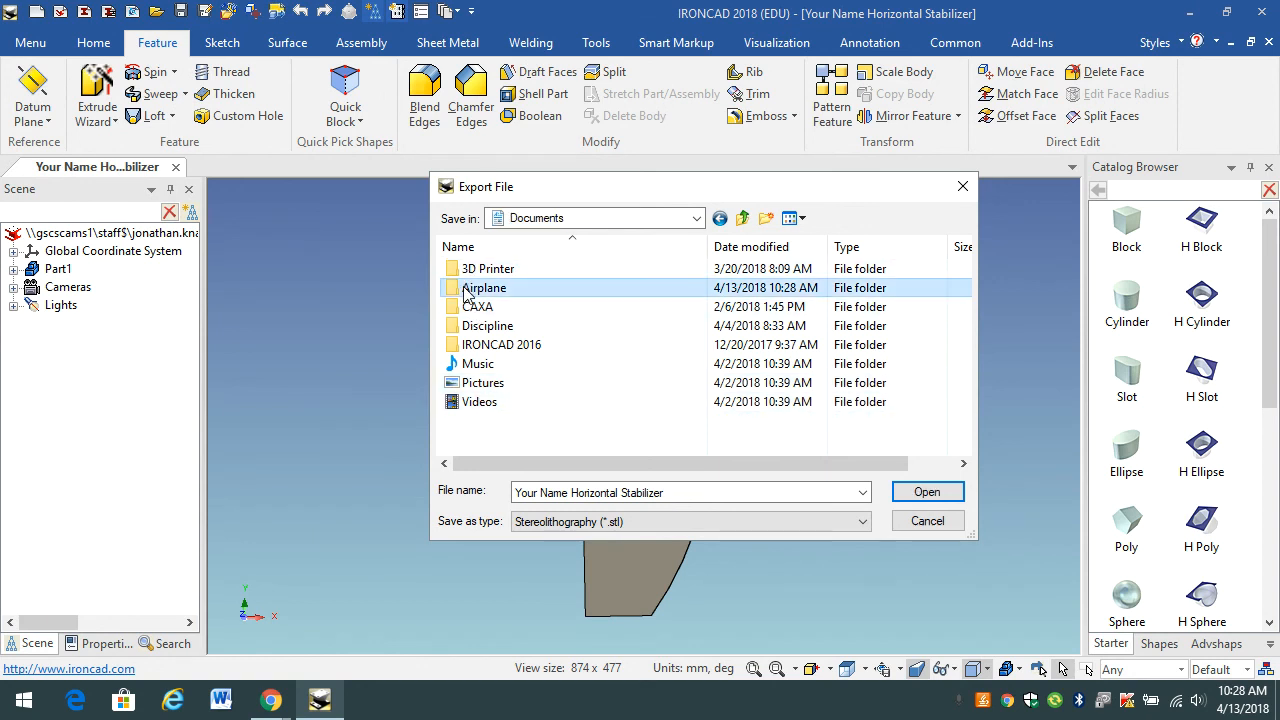
pyautogui.doubleClick(466, 291)
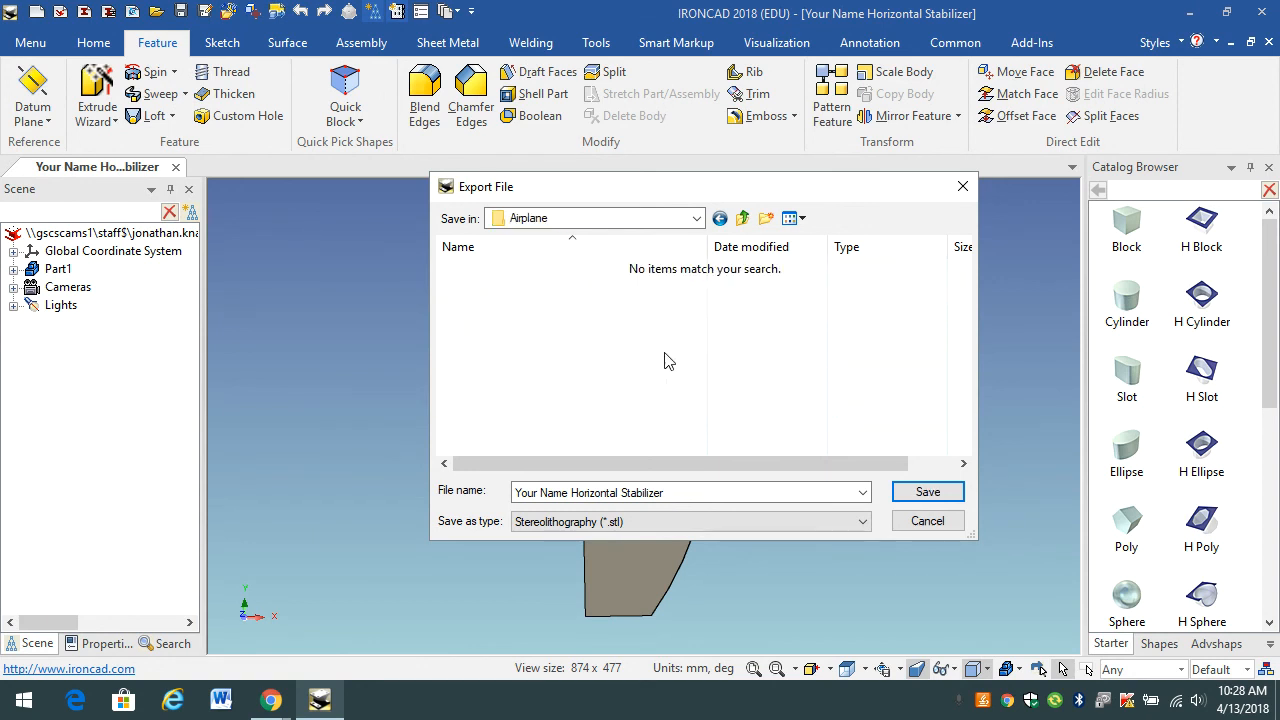
pyautogui.click(917, 493)
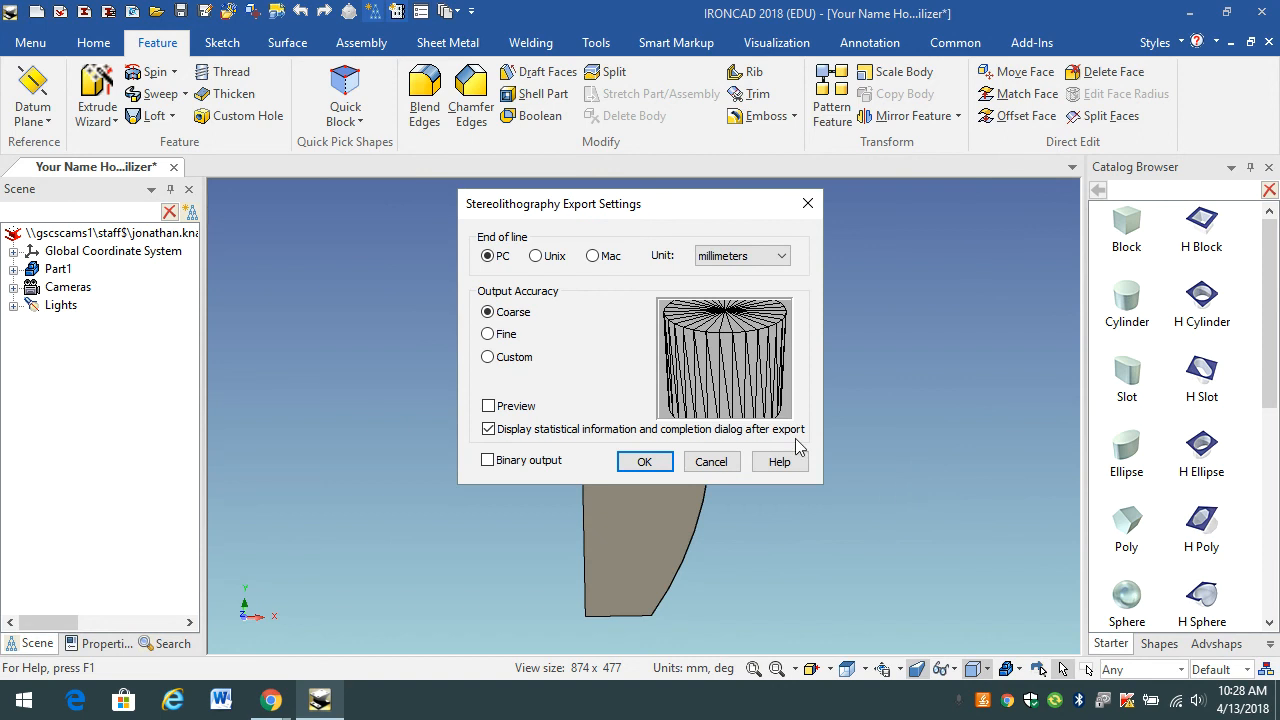
# Set the STL output accuracy to Custom with a surface value of 150 and complete the export
pyautogui.click(488, 358)
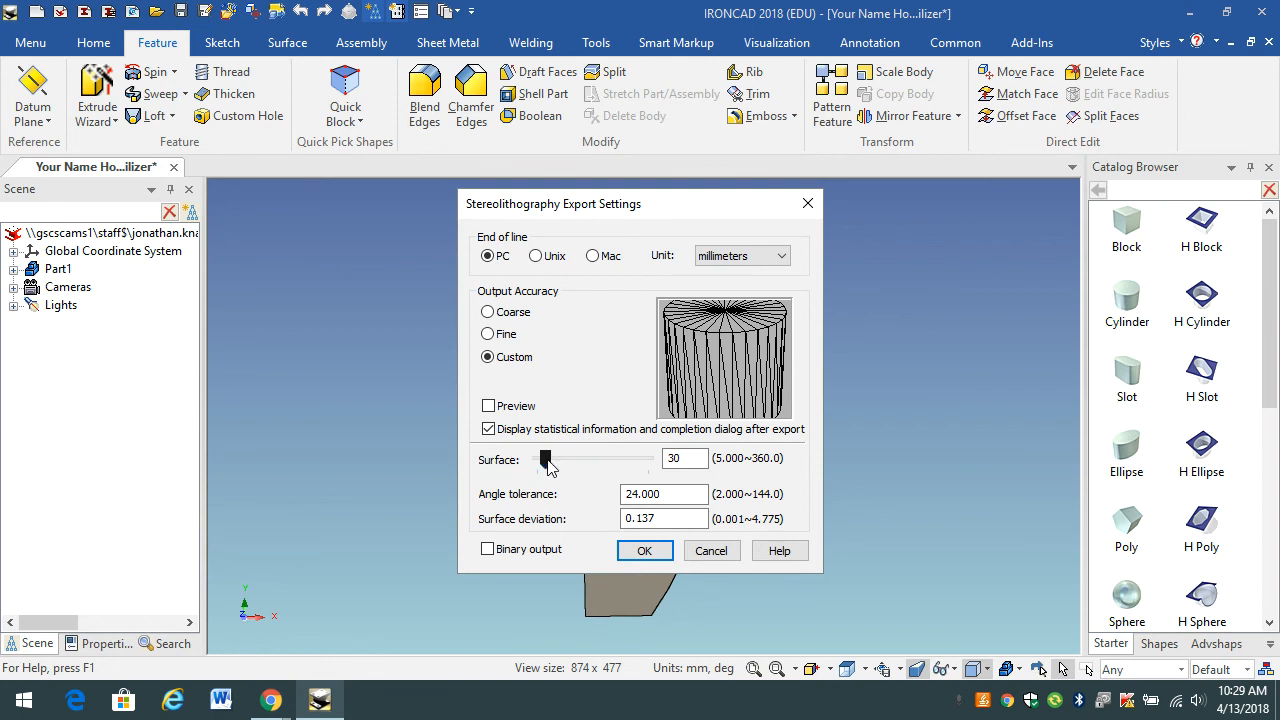
pyautogui.moveTo(695, 458); pyautogui.dragTo(670, 466)
pyautogui.write('15')
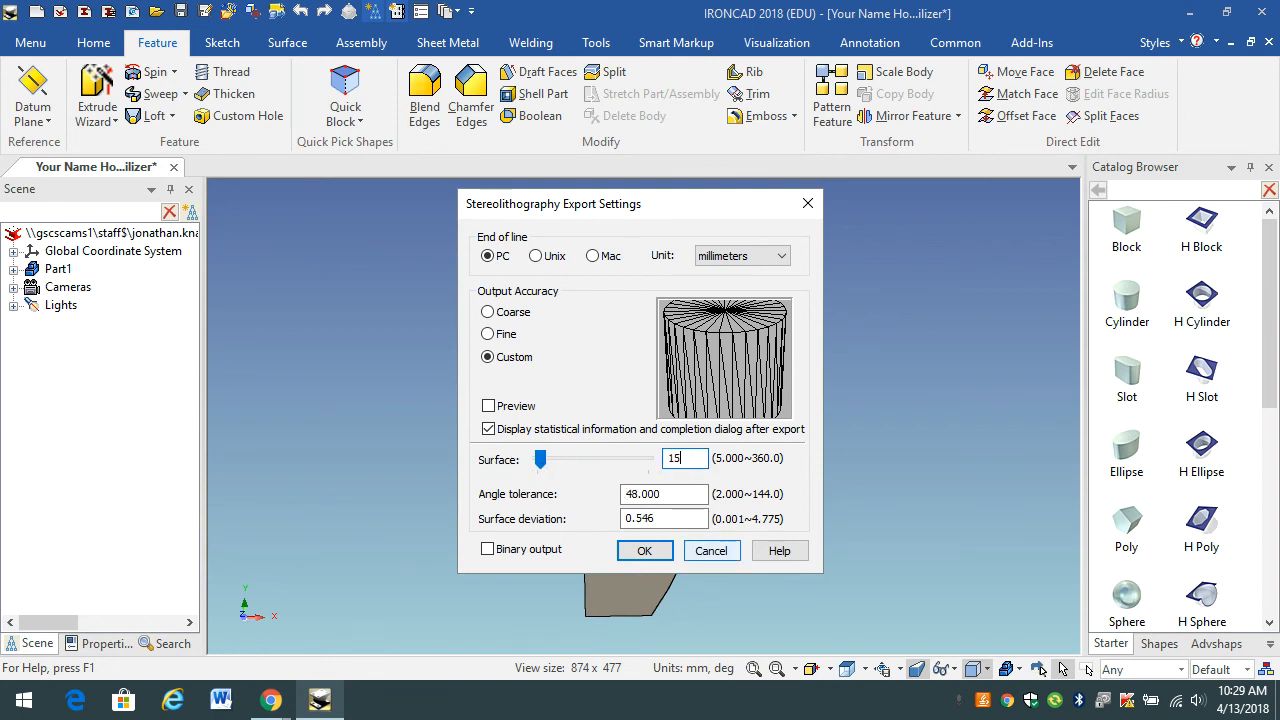
pyautogui.write('0')
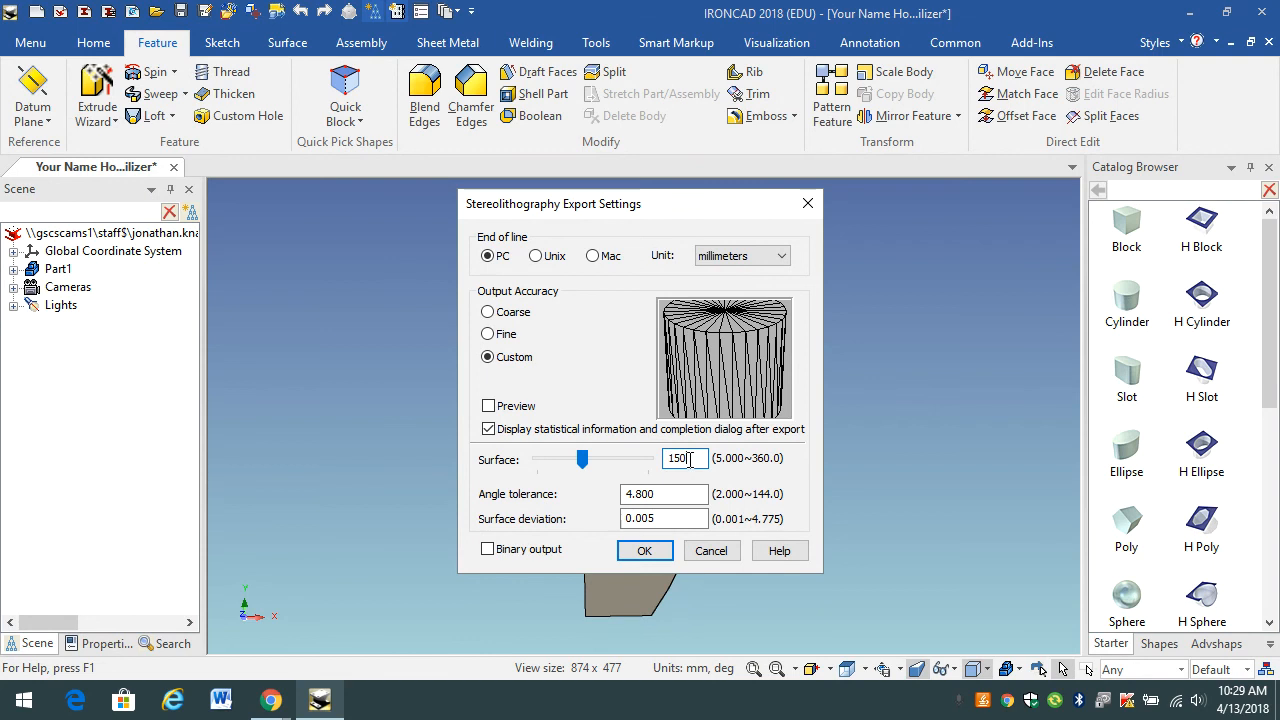
pyautogui.click(653, 553)
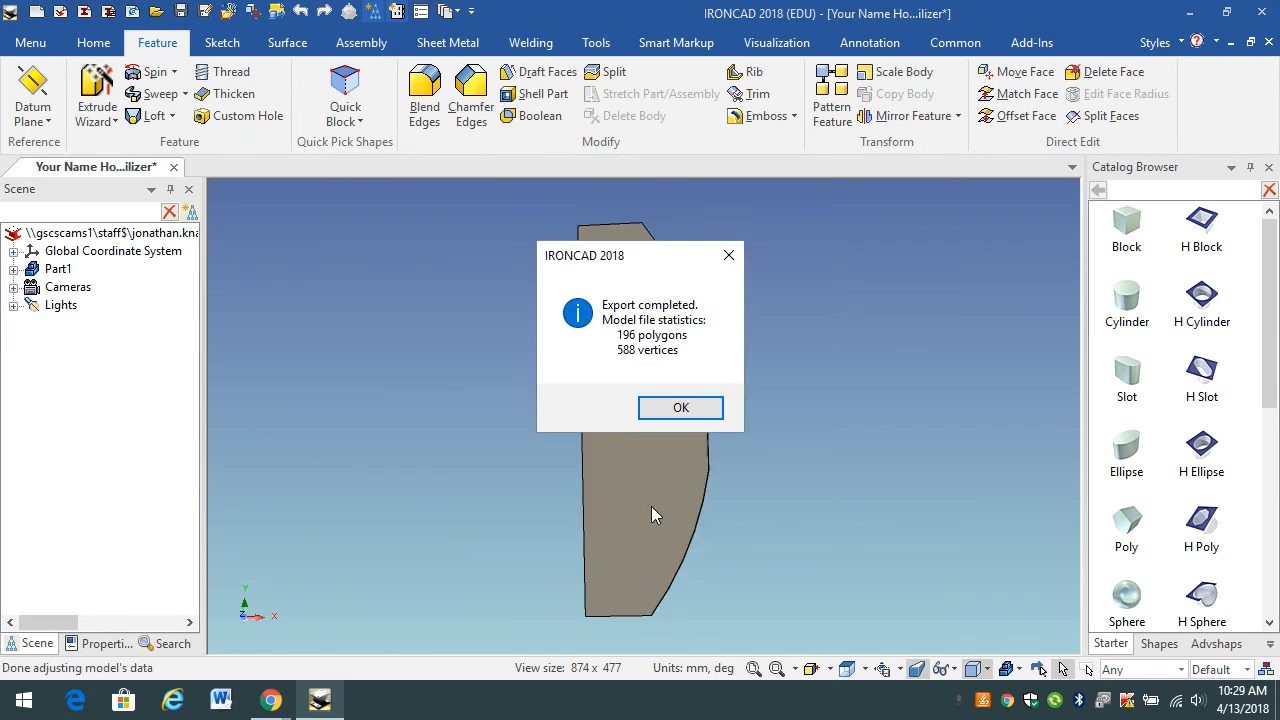
pyautogui.click(680, 409)
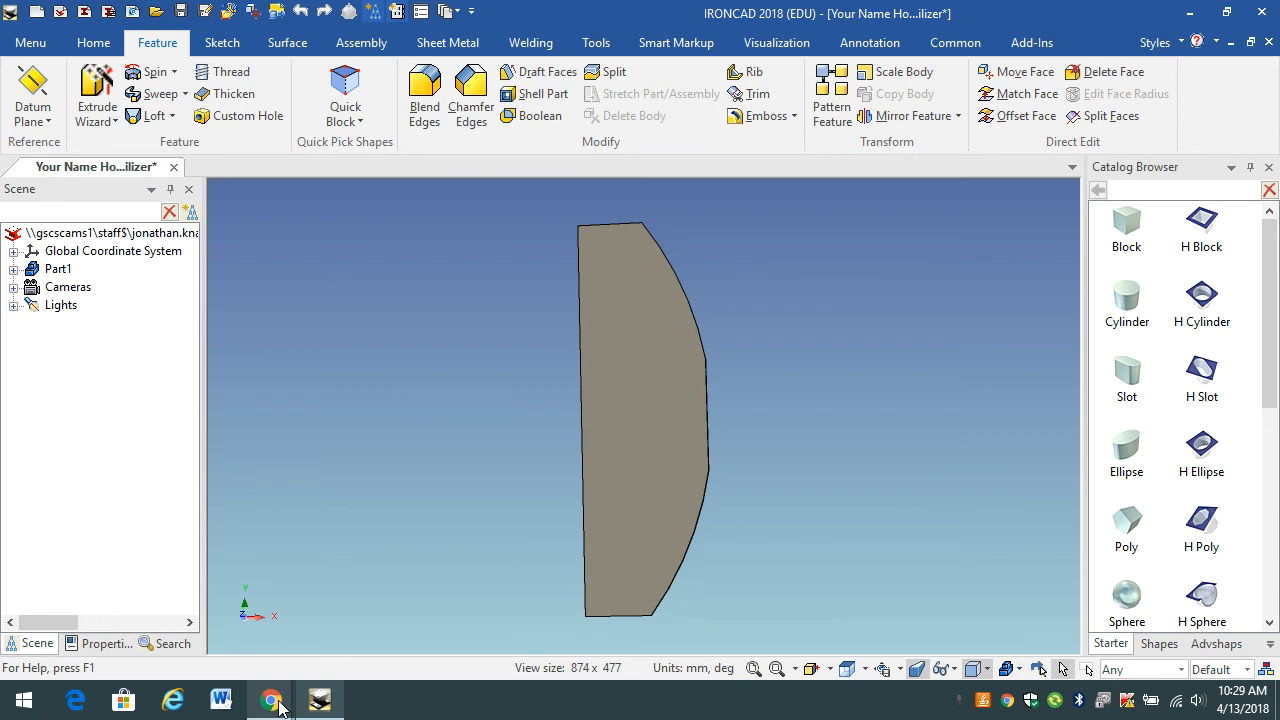
pyautogui.moveTo(277, 702)
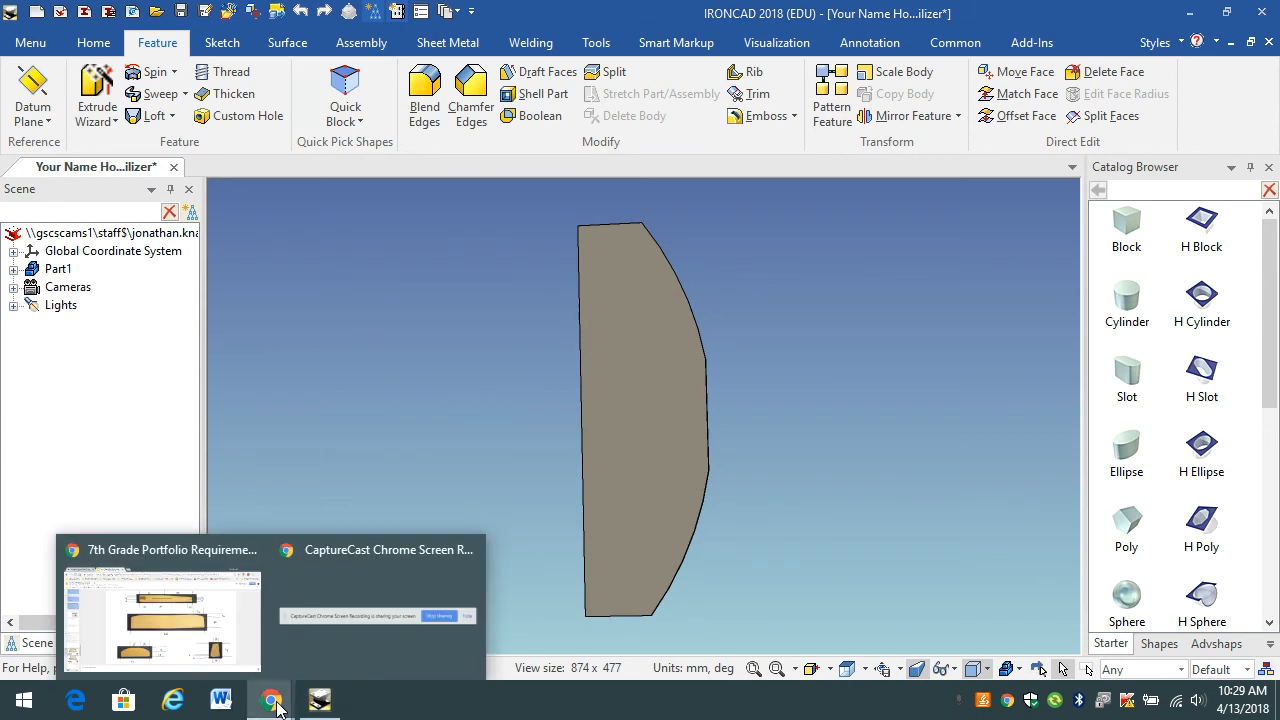
pyautogui.click(321, 640)
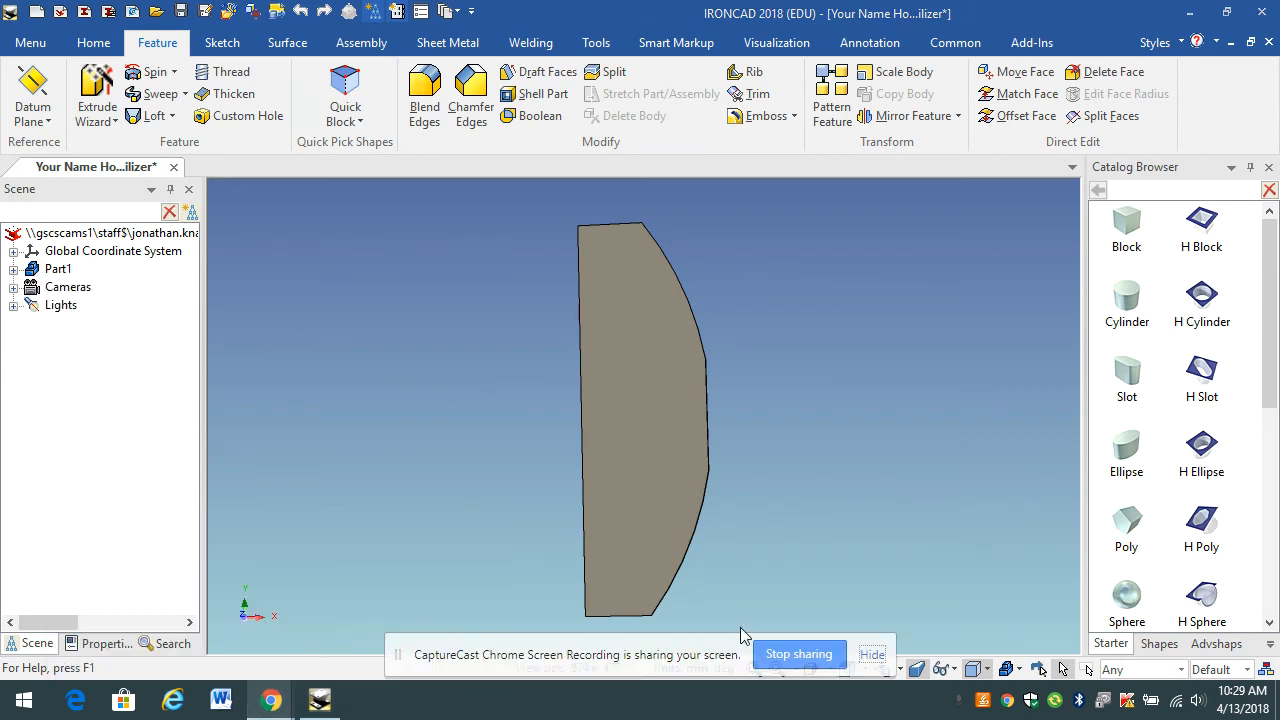